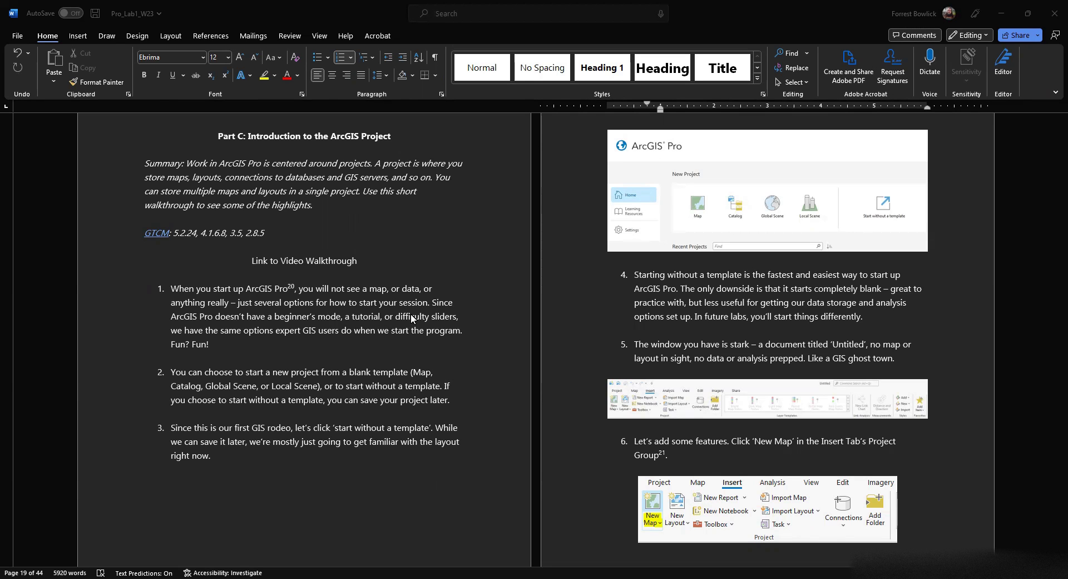
# Scroll through the lab instructions document.
pyautogui.scroll(-1, 411, 312)
pyautogui.scroll(-2, 418, 278)
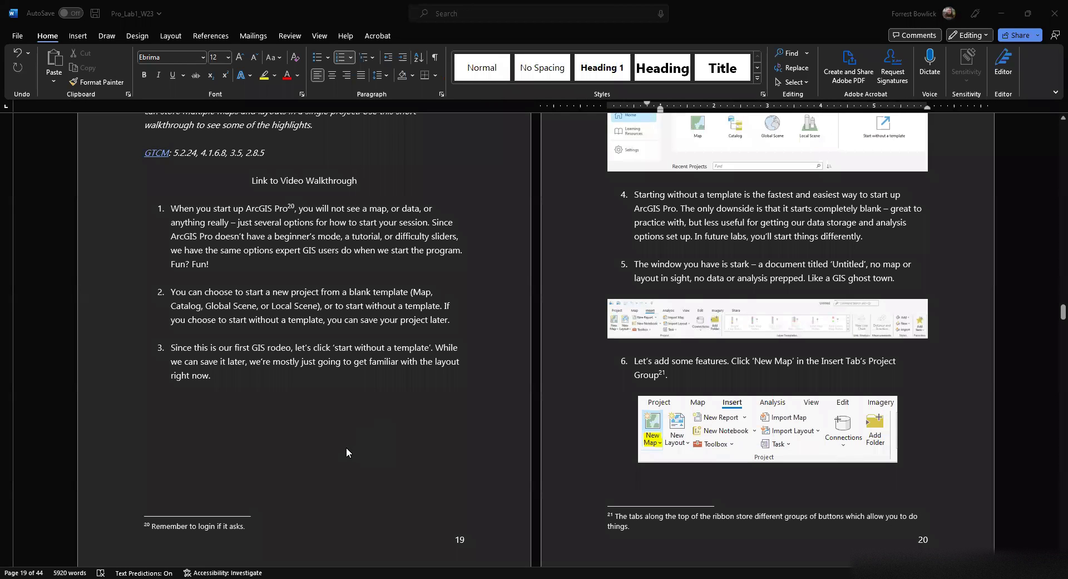
pyautogui.scroll(-12, 351, 423)
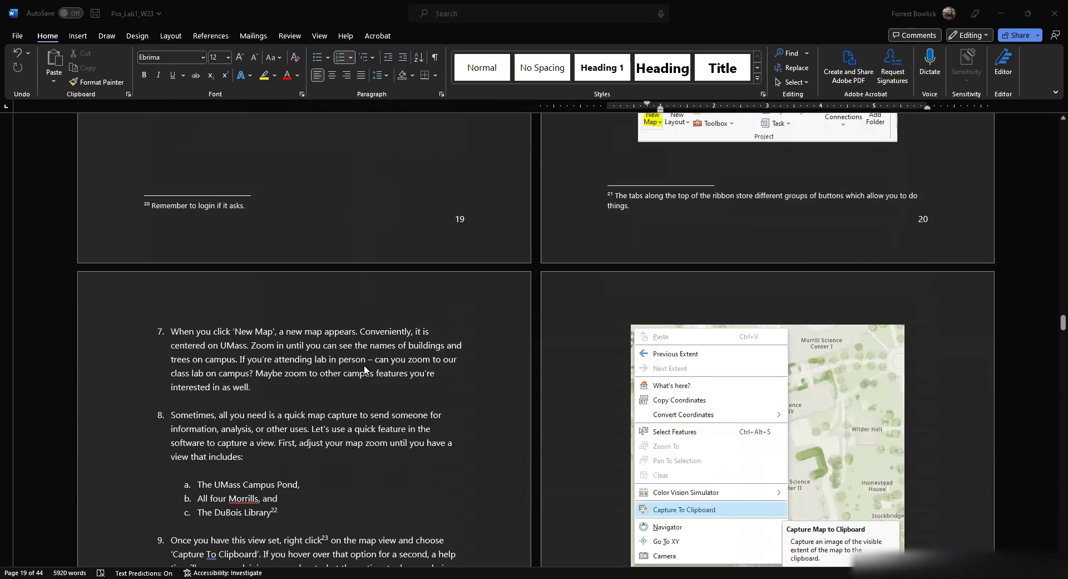
pyautogui.scroll(-5, 364, 369)
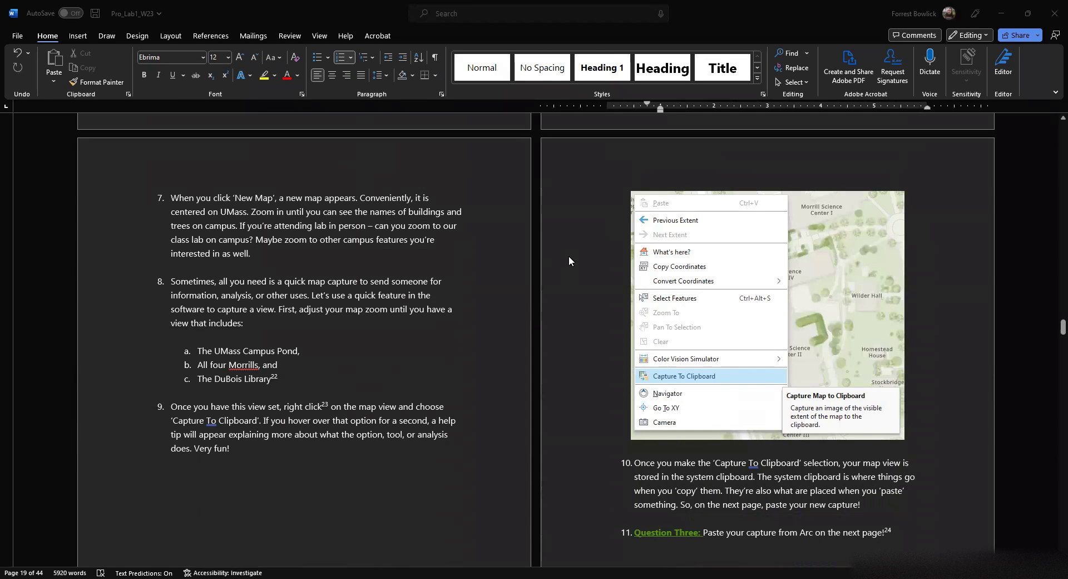
pyautogui.scroll(11, 378, 315)
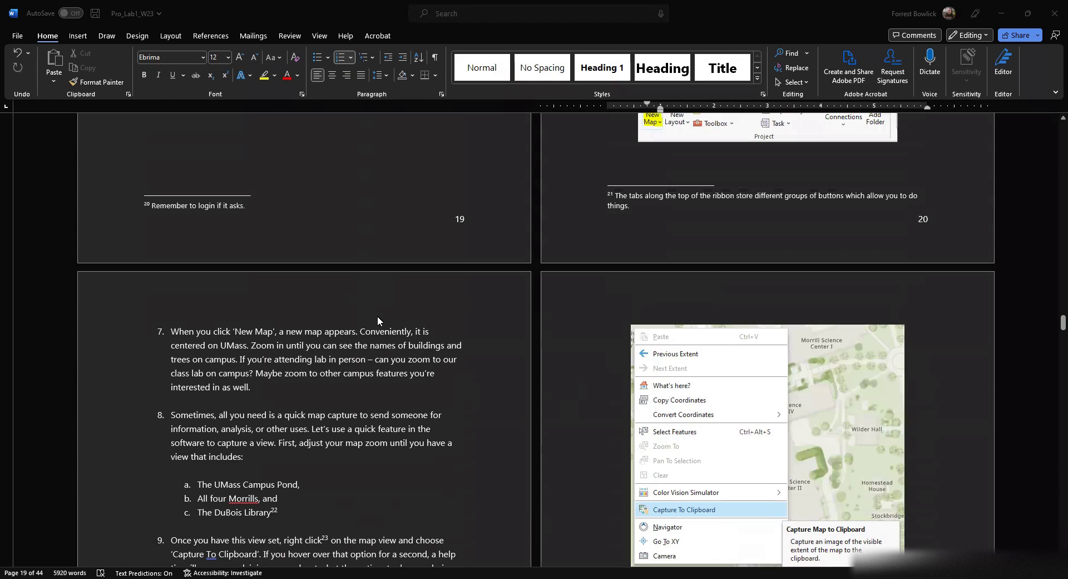
pyautogui.scroll(9, 377, 316)
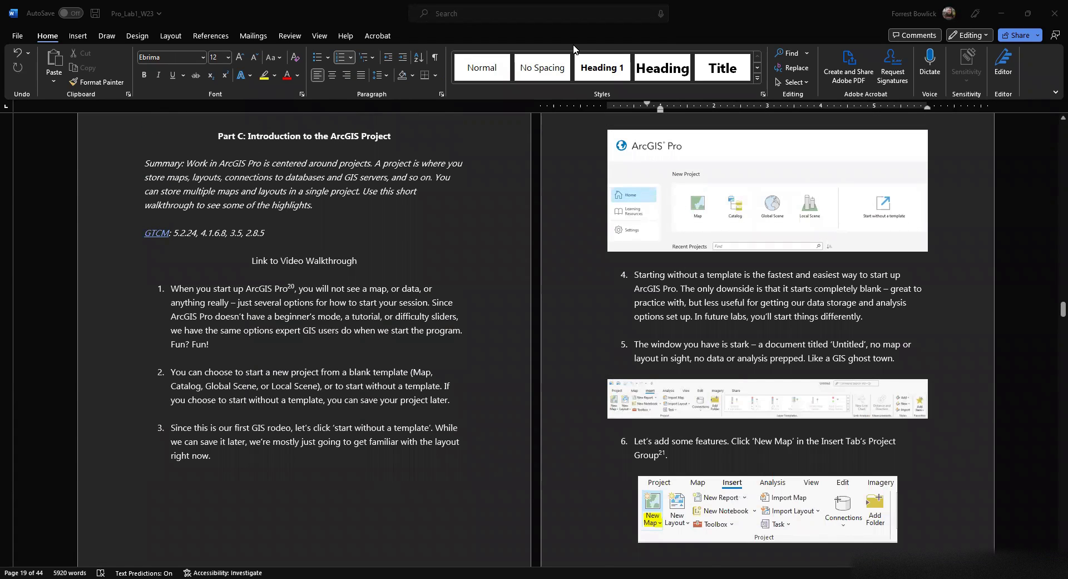
# In the remote session, minimize ArcGIS Pro and the course web page, and close the Downloads folder window.
pyautogui.hotkey('alt', 'Tab')
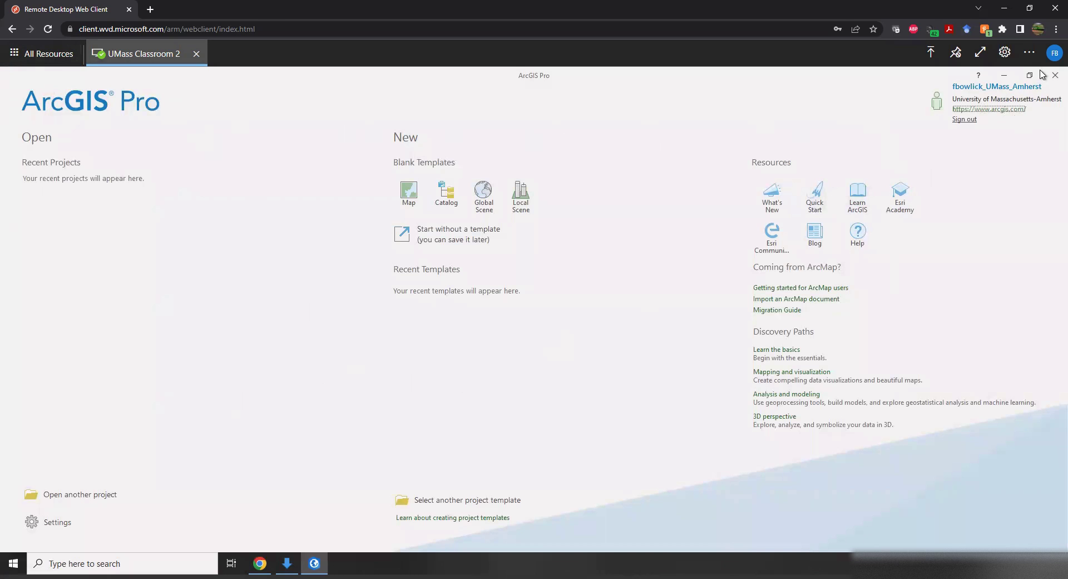
pyautogui.click(1003, 74)
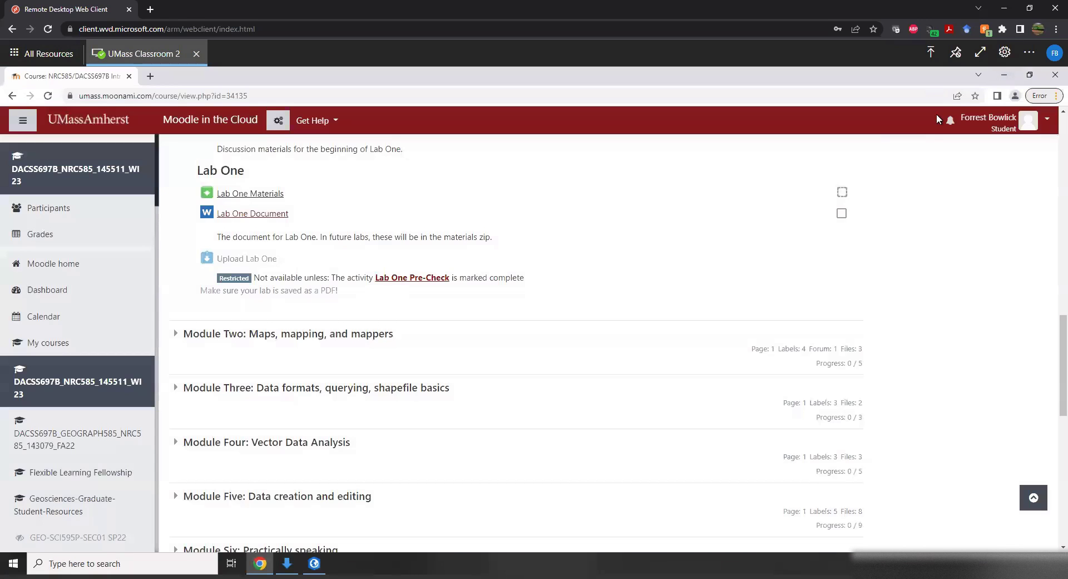
pyautogui.click(1005, 75)
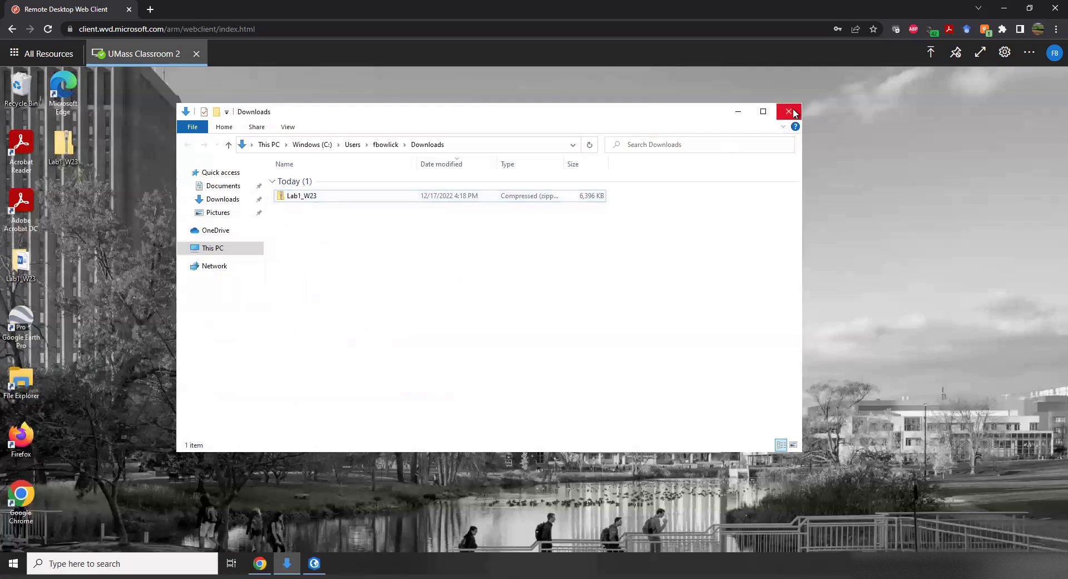
pyautogui.click(792, 113)
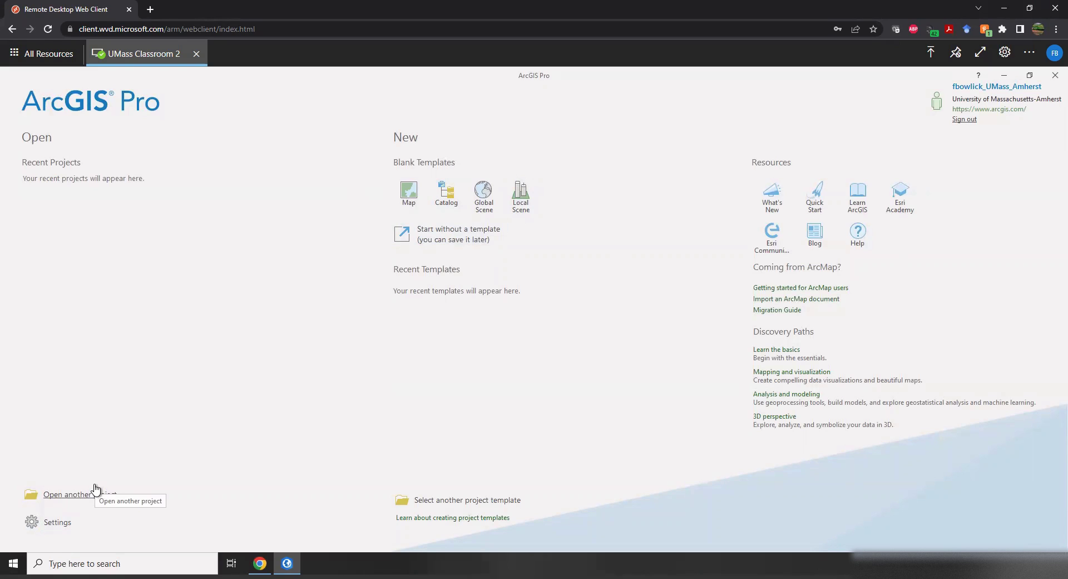
# Move the cache progress dialog aside and start a blank project without a template.
pyautogui.click(55, 526)
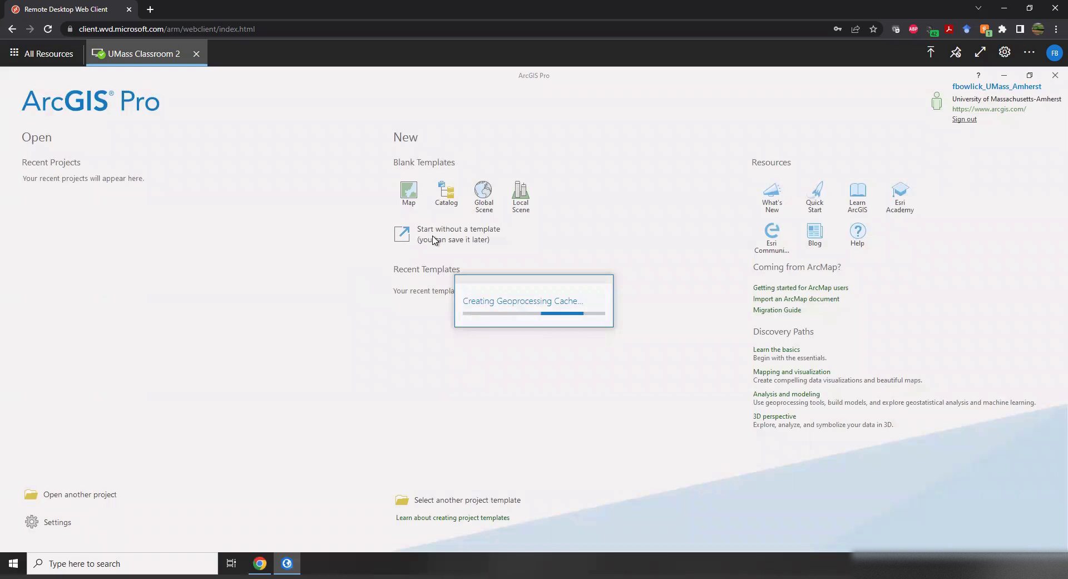
pyautogui.moveTo(469, 270); pyautogui.dragTo(250, 133)
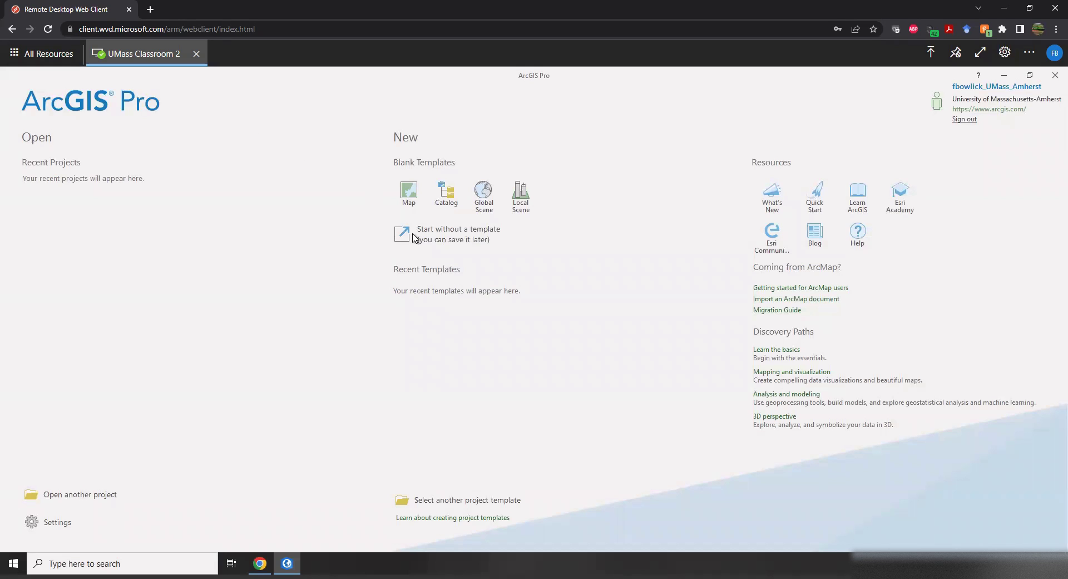
pyautogui.click(433, 241)
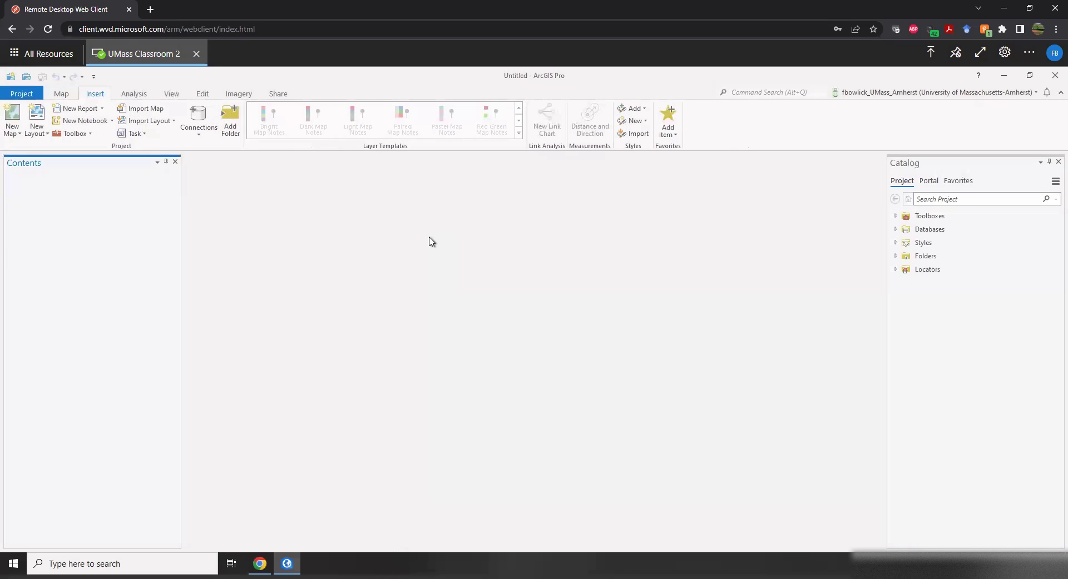
# Create a new 2D map from the New Map dropdown.
pyautogui.click(10, 133)
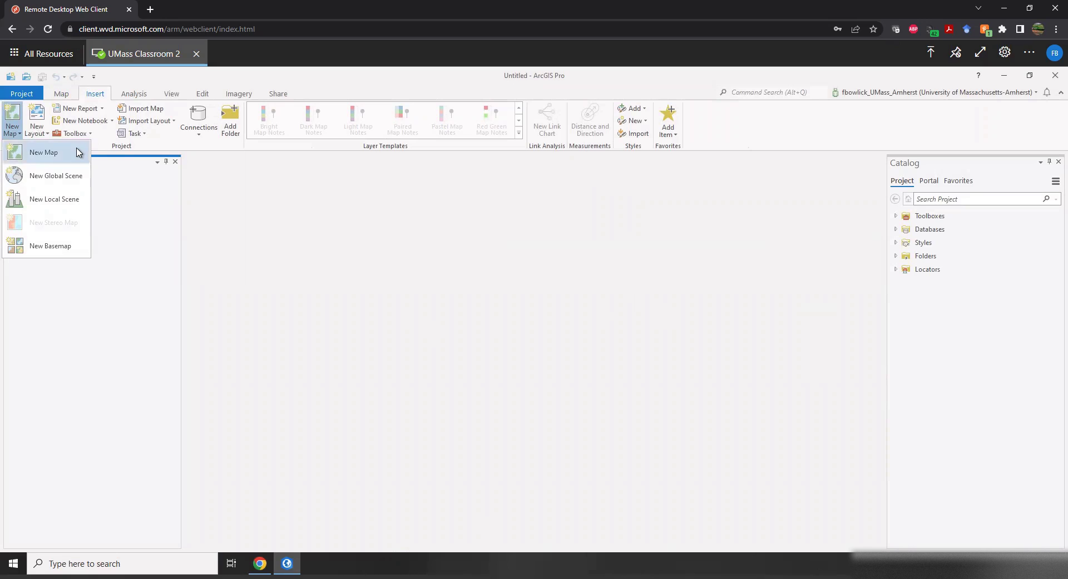
pyautogui.click(44, 152)
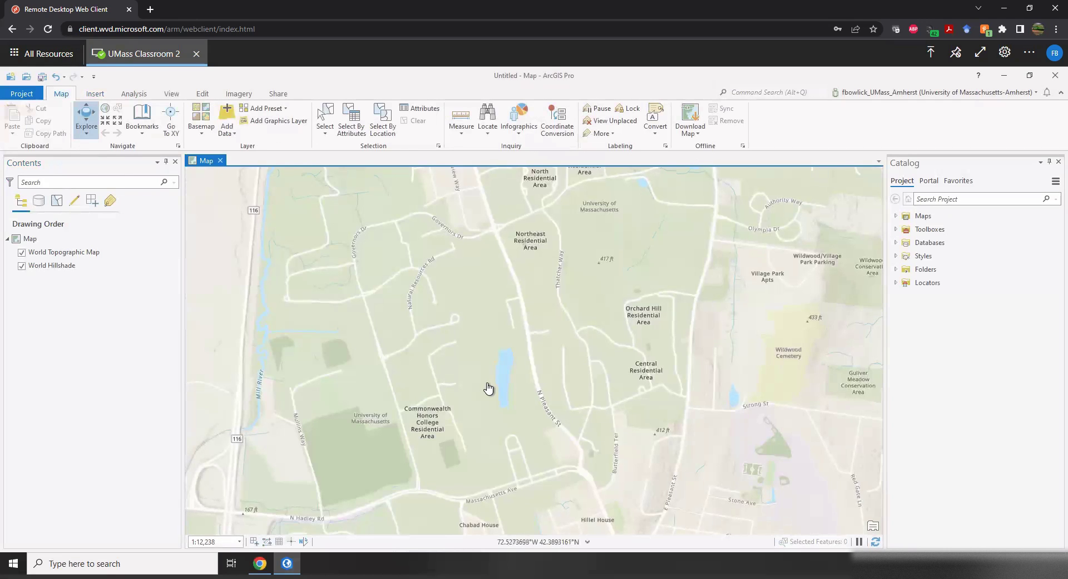
# Zoom and pan the map in toward southern New England.
pyautogui.scroll(2, 487, 384)
pyautogui.scroll(2, 485, 384)
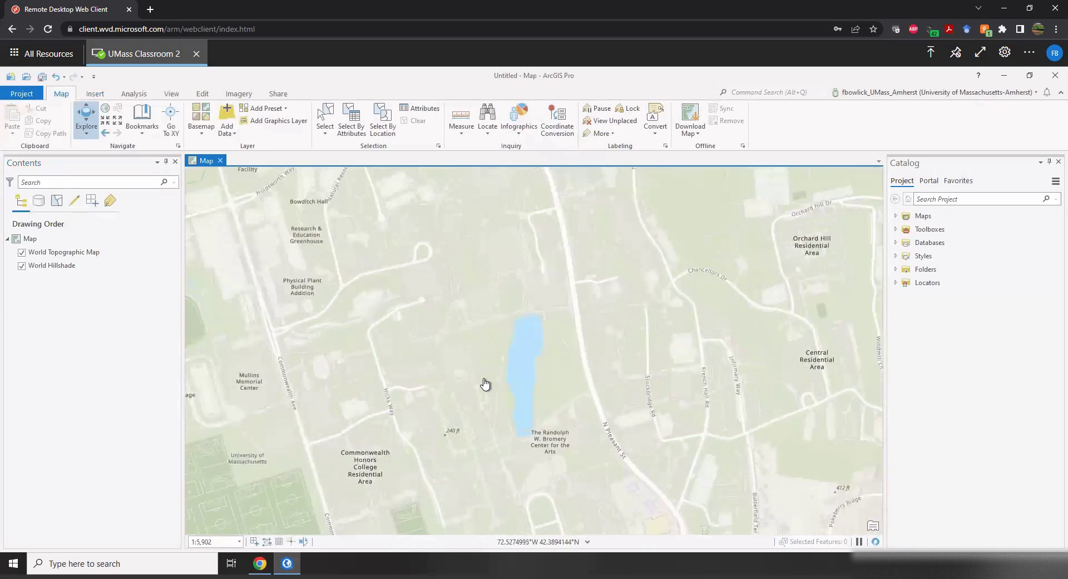
pyautogui.scroll(2, 485, 384)
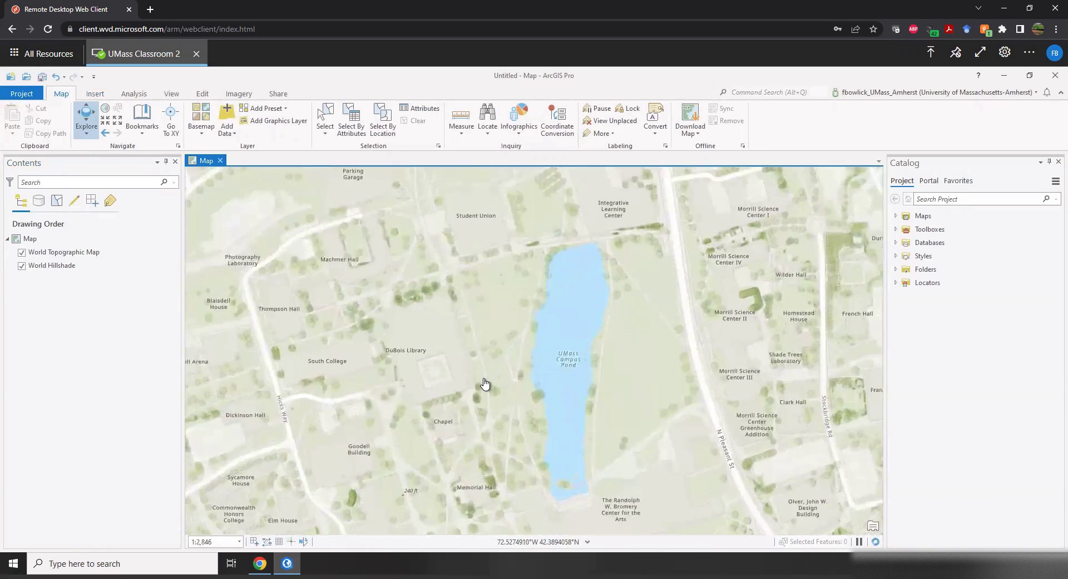
pyautogui.scroll(-4, 485, 384)
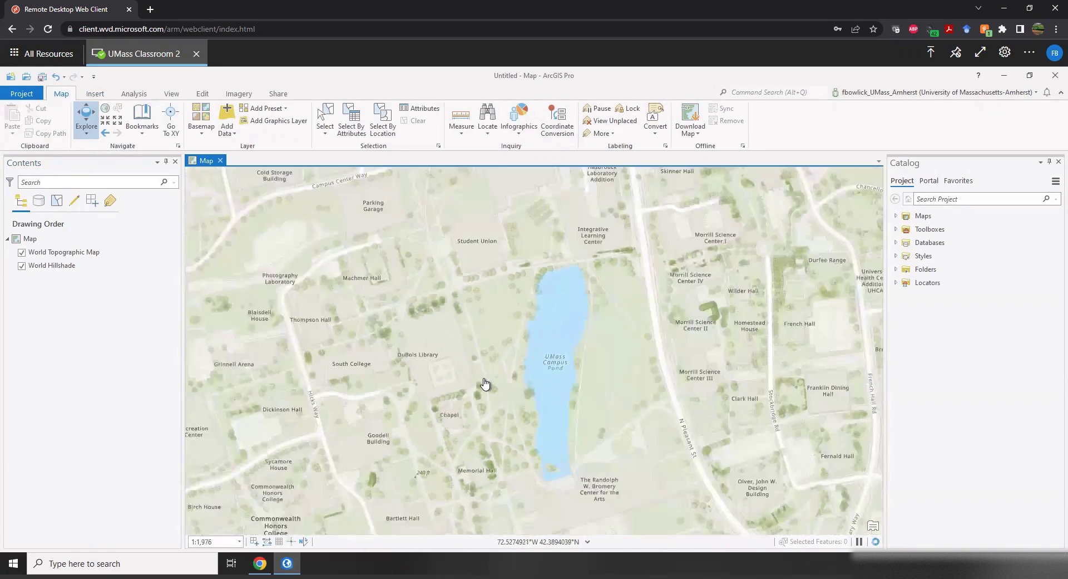
pyautogui.scroll(-17, 485, 384)
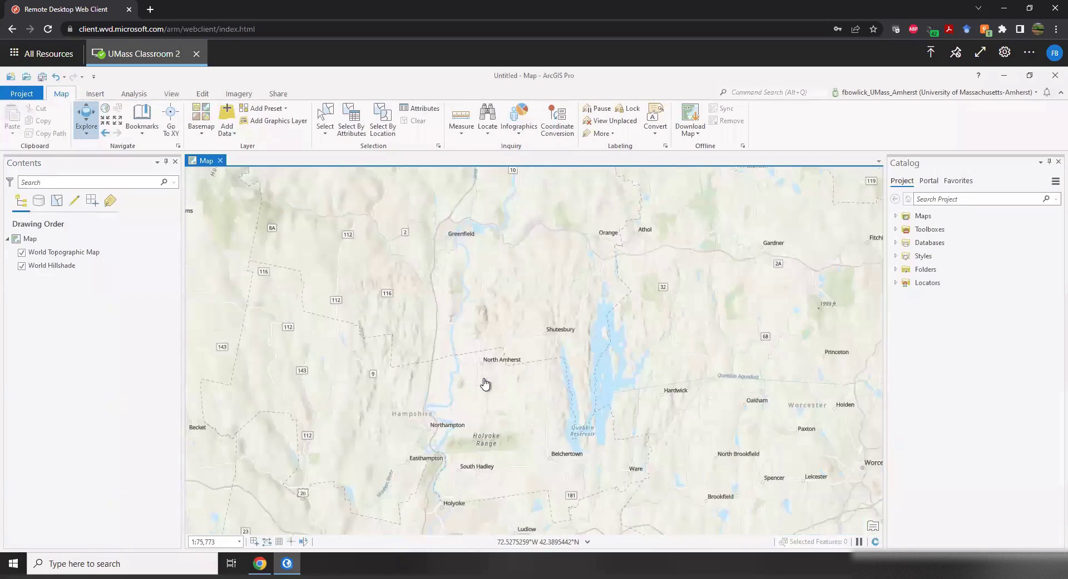
pyautogui.moveTo(454, 406); pyautogui.dragTo(832, 301)
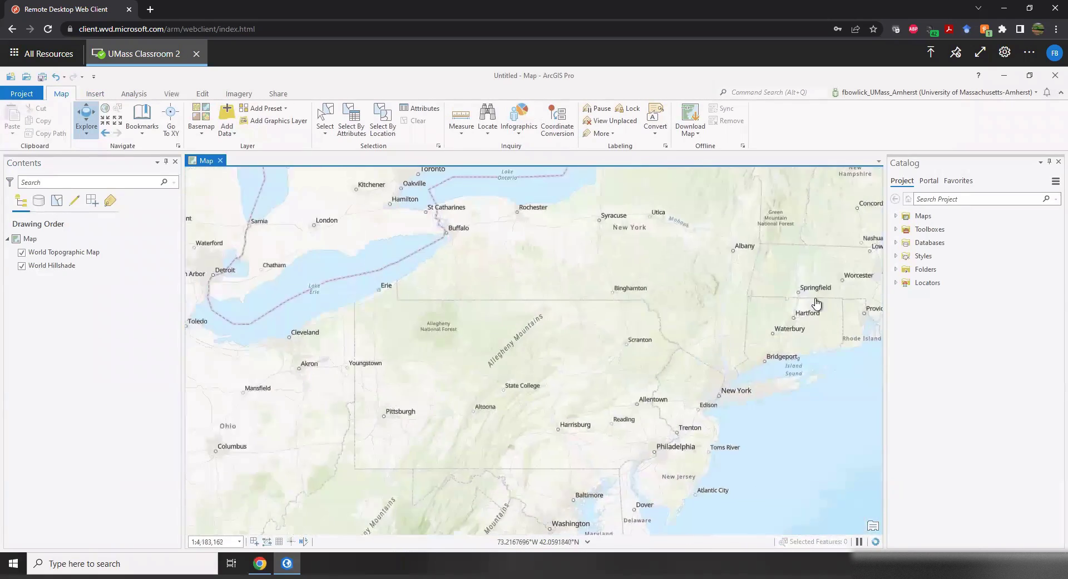
pyautogui.moveTo(361, 313); pyautogui.dragTo(352, 323)
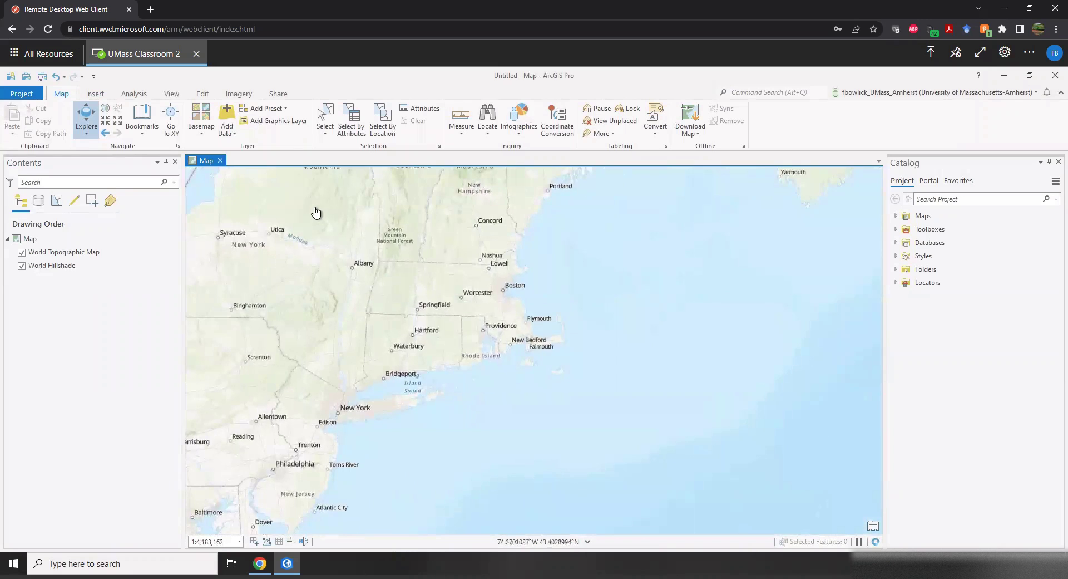
pyautogui.moveTo(315, 212); pyautogui.dragTo(282, 236)
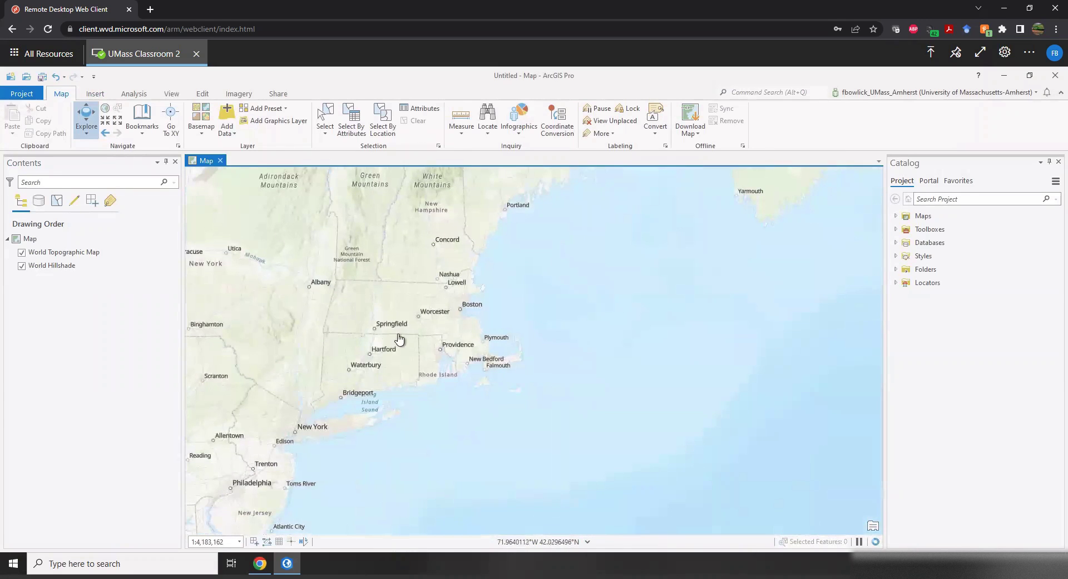
pyautogui.scroll(5, 390, 333)
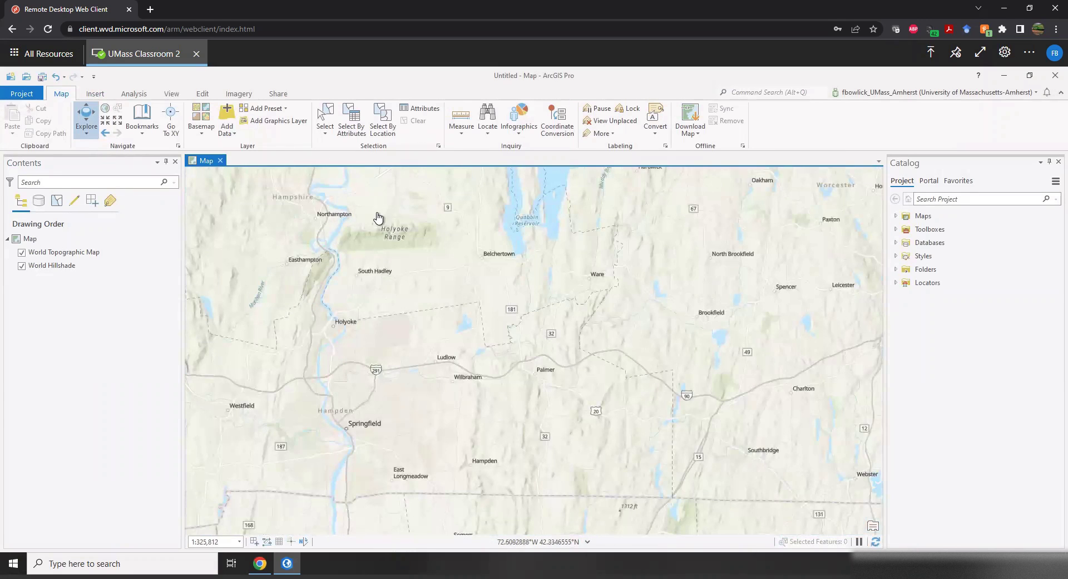
pyautogui.scroll(3, 460, 396)
pyautogui.scroll(3, 493, 352)
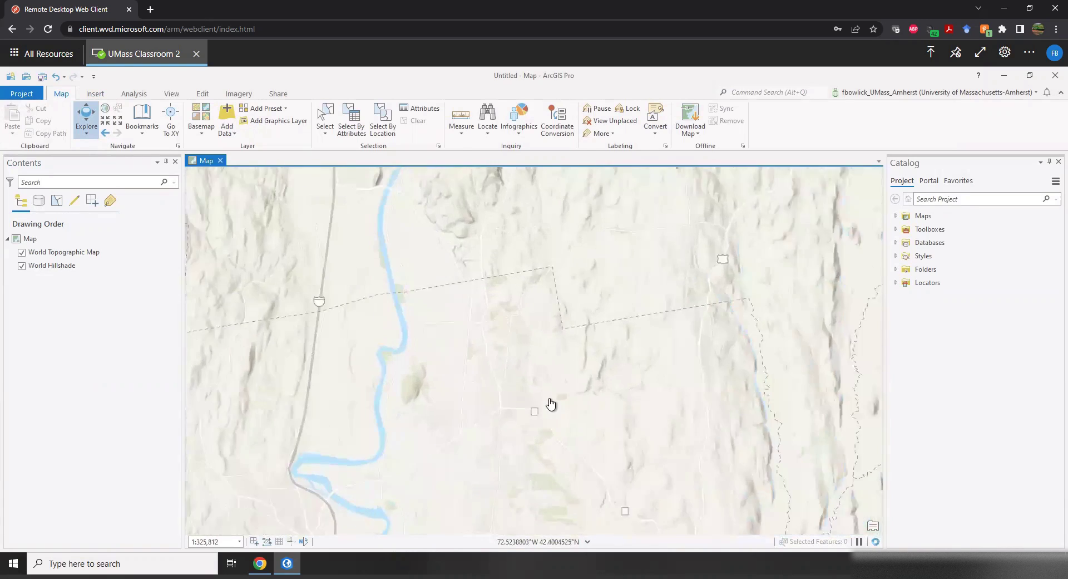
pyautogui.scroll(2, 567, 333)
pyautogui.scroll(4, 492, 272)
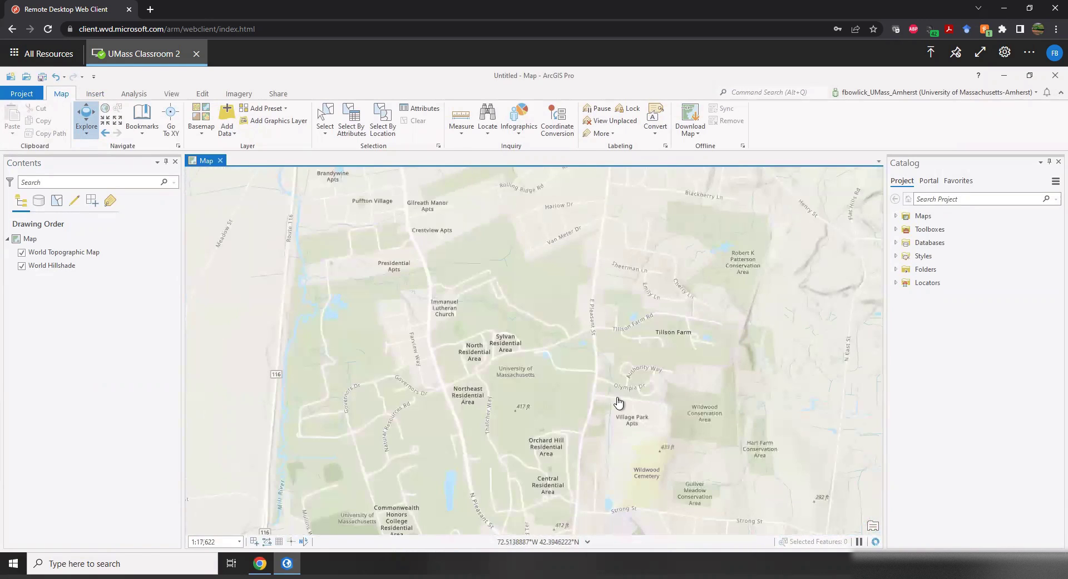
# Frame Campus Pond, the Morrill Science Centers and DuBois Library together in the view.
pyautogui.moveTo(619, 402); pyautogui.dragTo(577, 252)
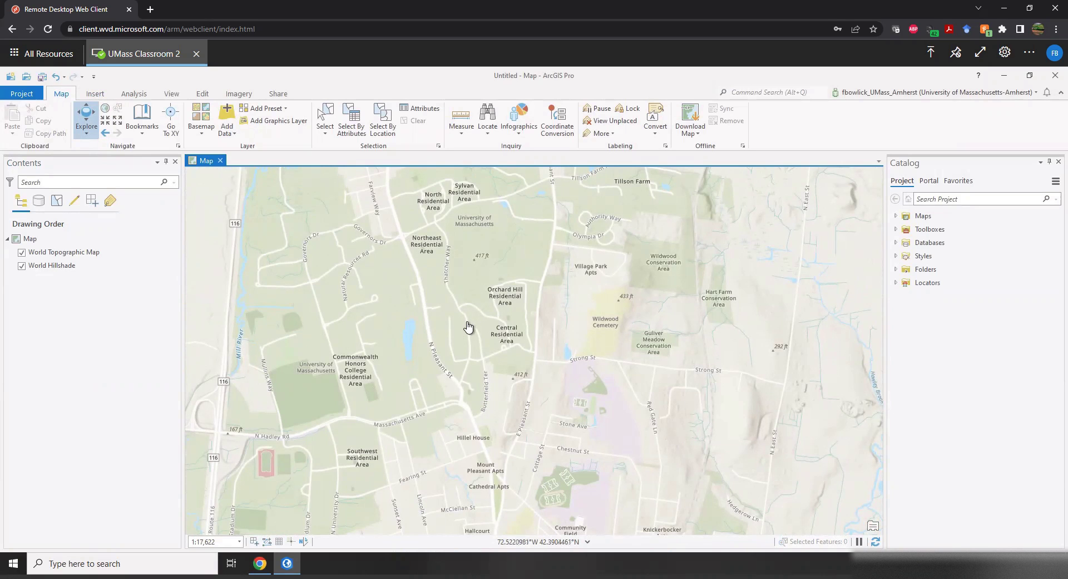
pyautogui.moveTo(529, 328); pyautogui.dragTo(579, 317)
pyautogui.scroll(5, 512, 369)
pyautogui.scroll(-6, 618, 324)
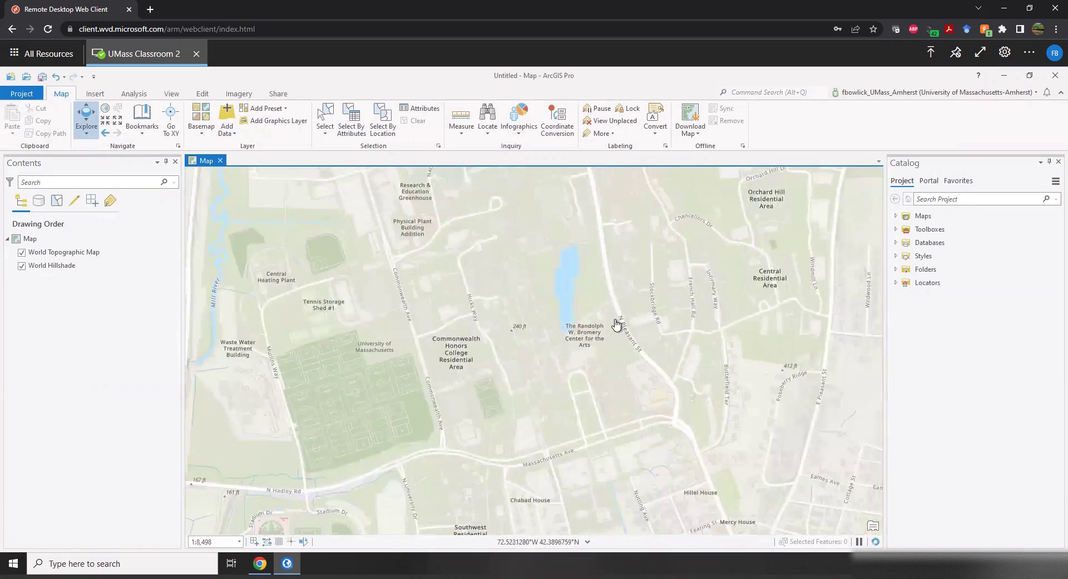
pyautogui.scroll(6, 620, 323)
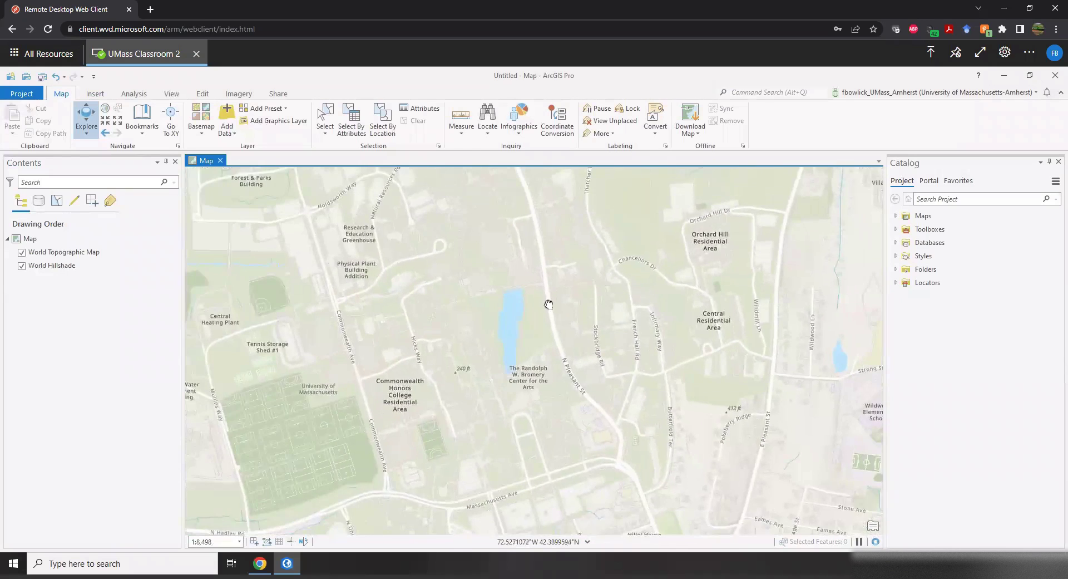
pyautogui.scroll(1, 736, 308)
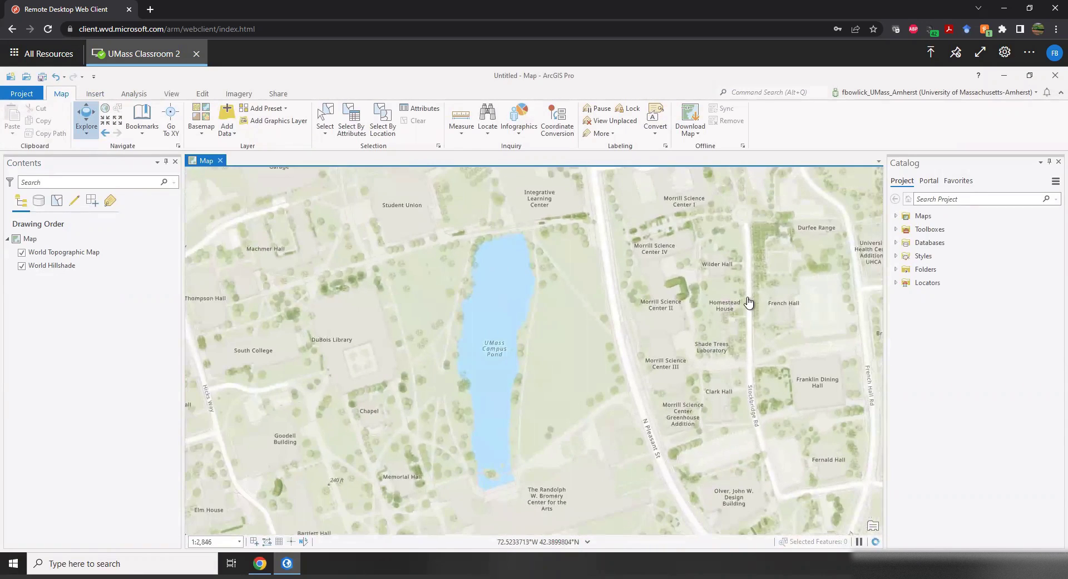
pyautogui.moveTo(723, 296); pyautogui.dragTo(623, 303)
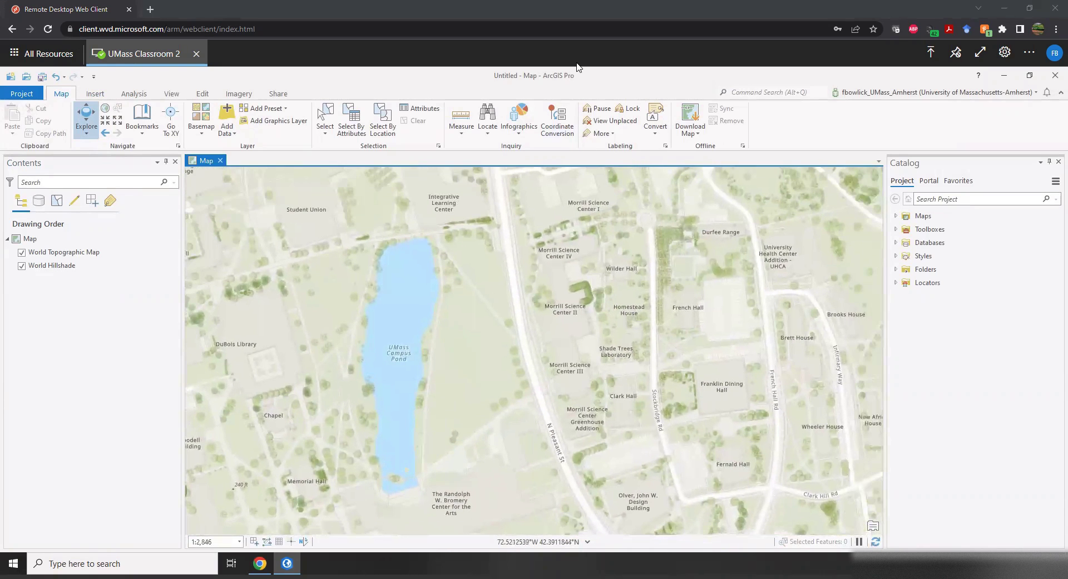
pyautogui.moveTo(518, 334); pyautogui.dragTo(603, 332)
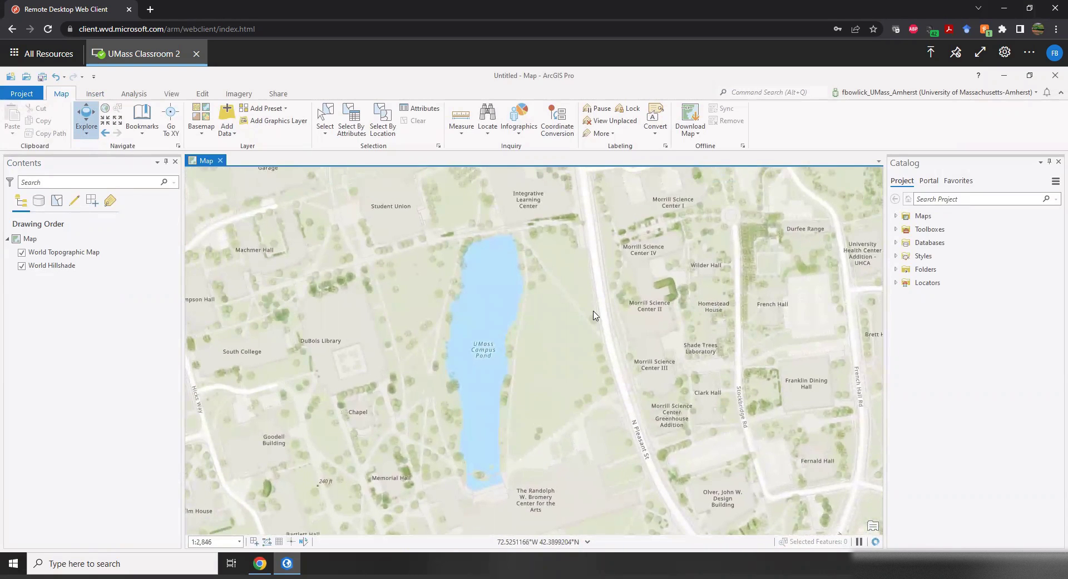
pyautogui.press('alt')
pyautogui.press('Escape')
pyautogui.press('alt')
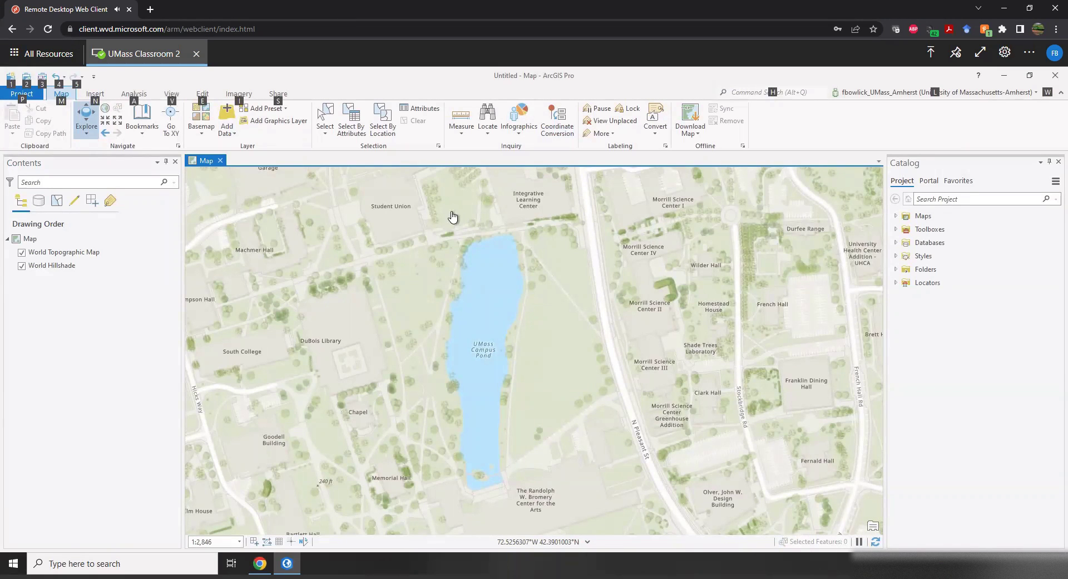
pyautogui.press('Escape')
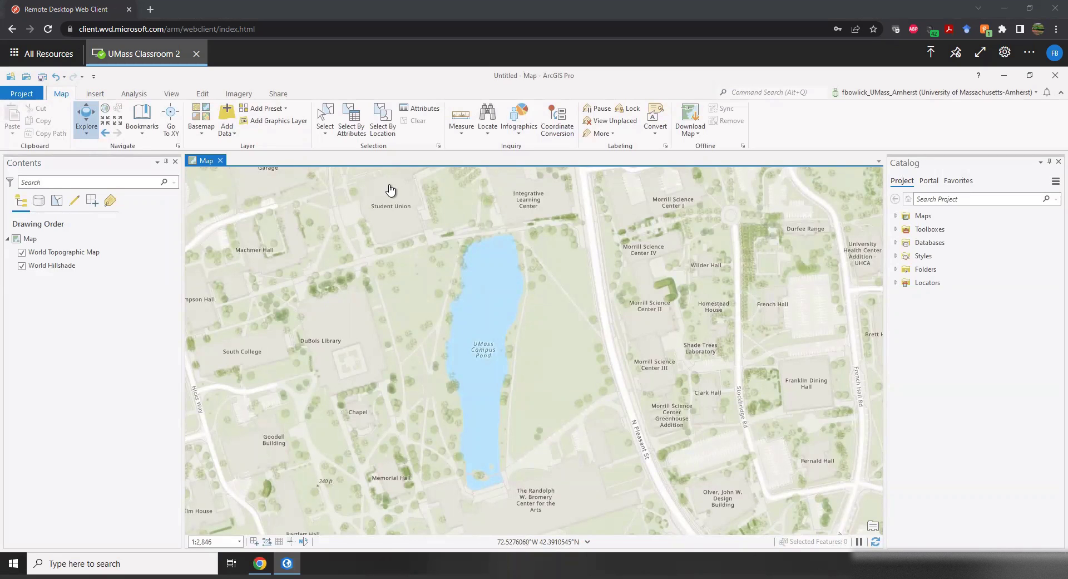
pyautogui.rightClick(540, 309)
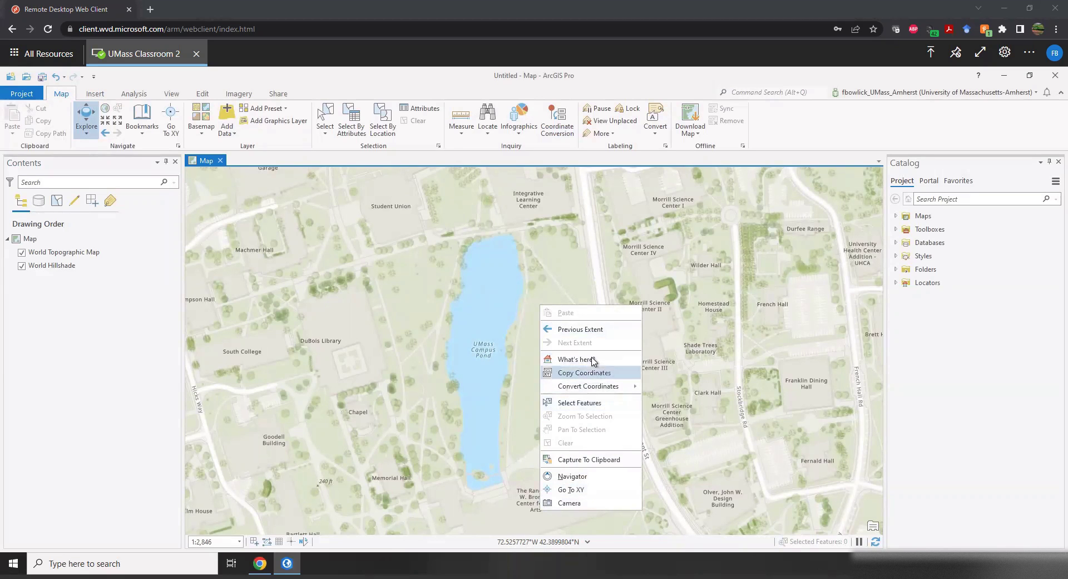
pyautogui.click(573, 265)
pyautogui.rightClick(545, 410)
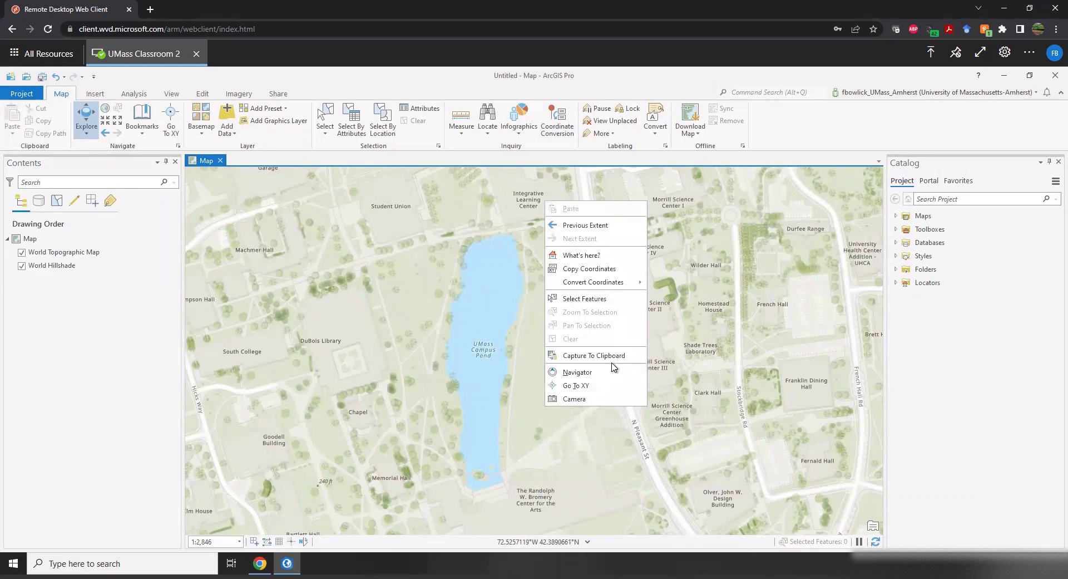
pyautogui.click(756, 372)
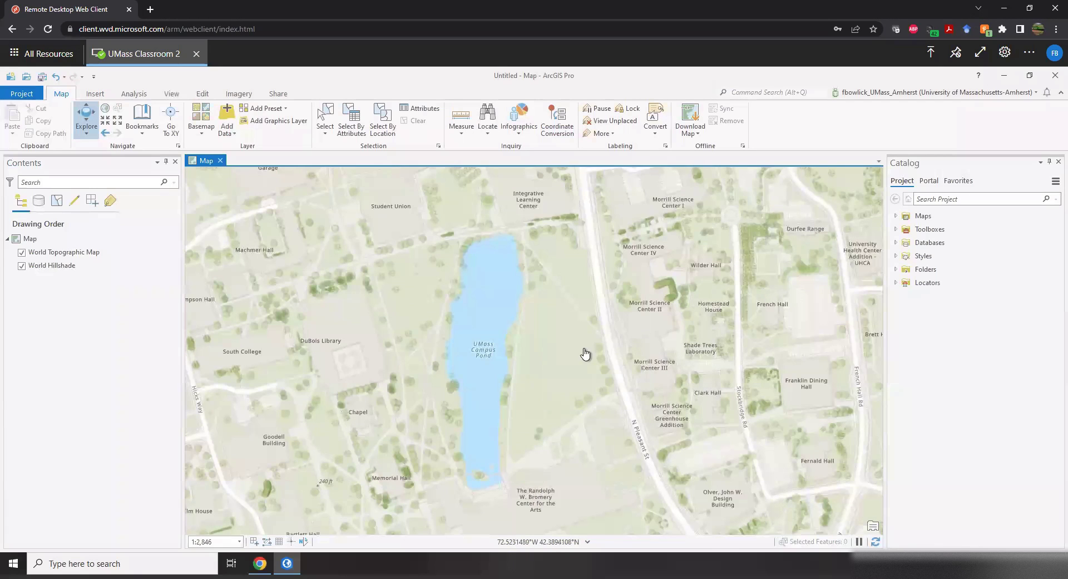
pyautogui.rightClick(543, 349)
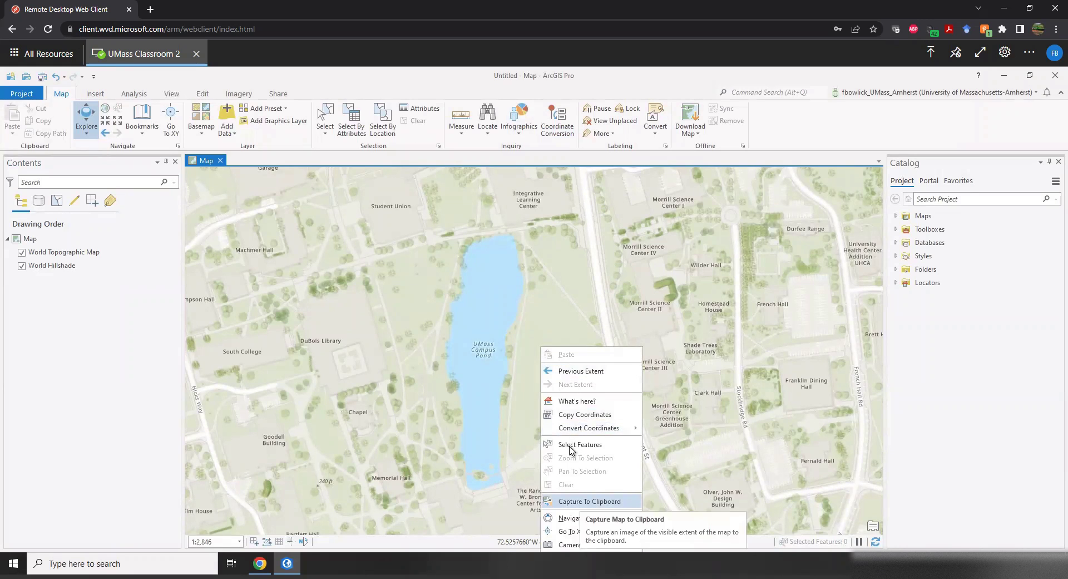
pyautogui.click(498, 221)
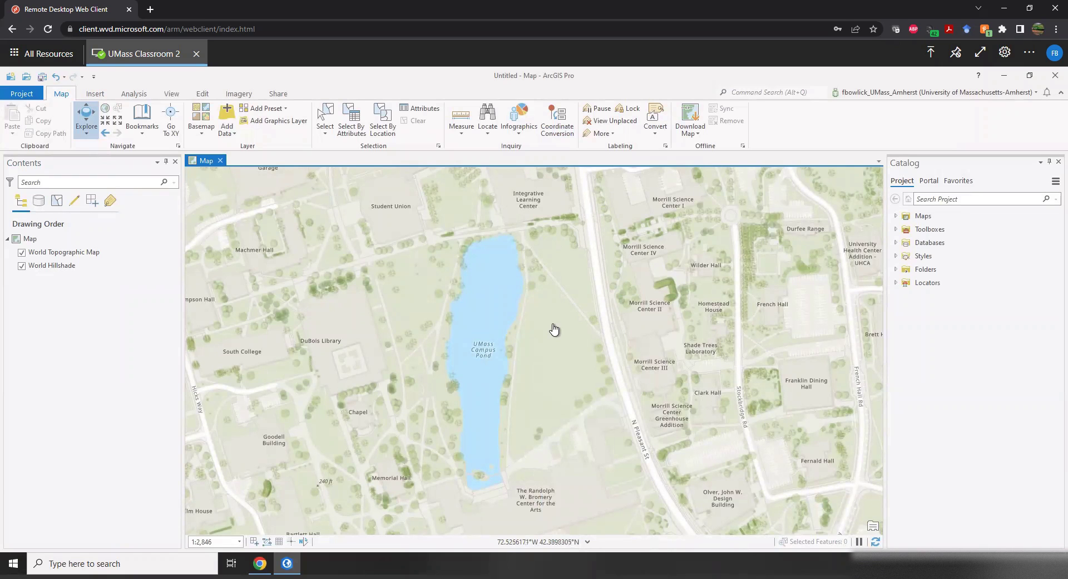
# Browse the basemap gallery and apply Imagery Hybrid to the campus pond map.
pyautogui.moveTo(553, 328); pyautogui.dragTo(494, 285)
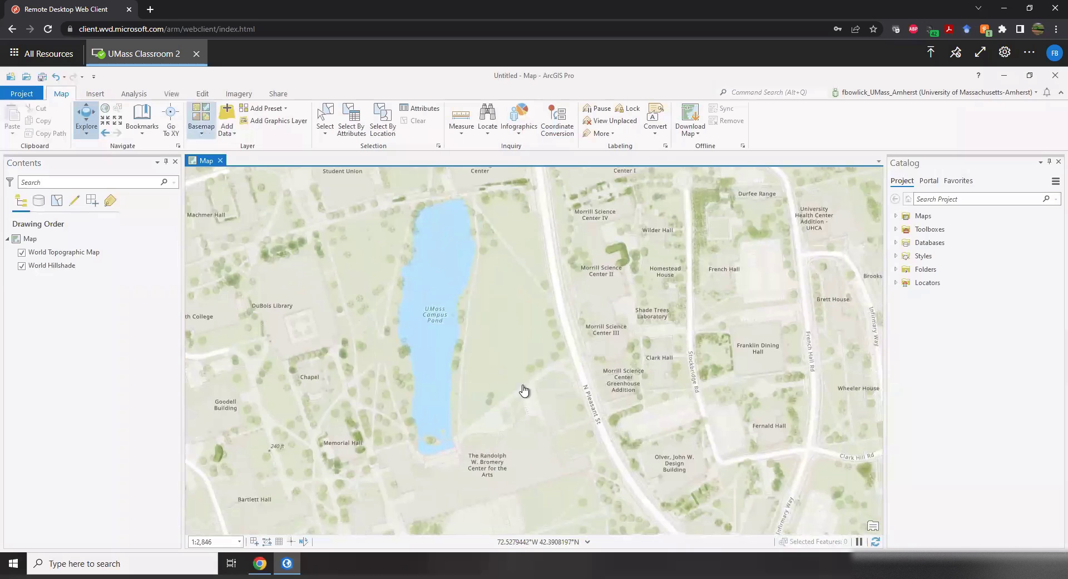
pyautogui.scroll(-2, 549, 402)
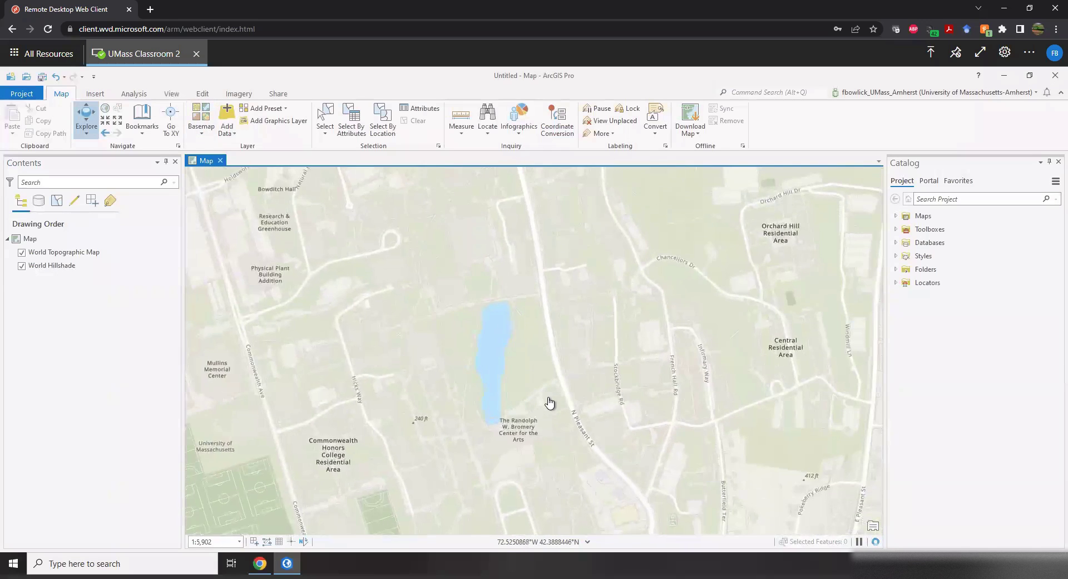
pyautogui.scroll(2, 557, 376)
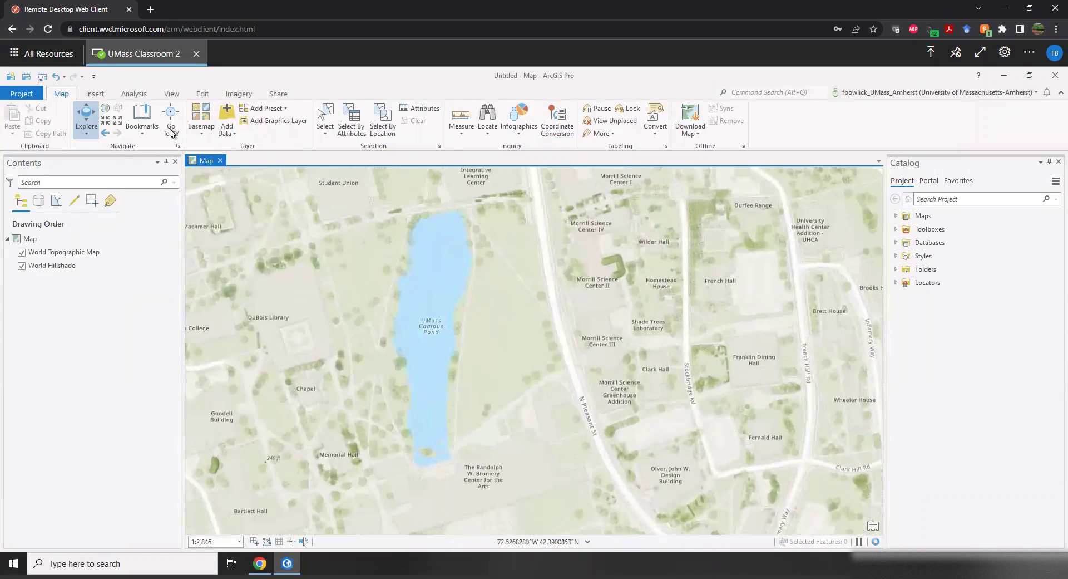
pyautogui.click(198, 130)
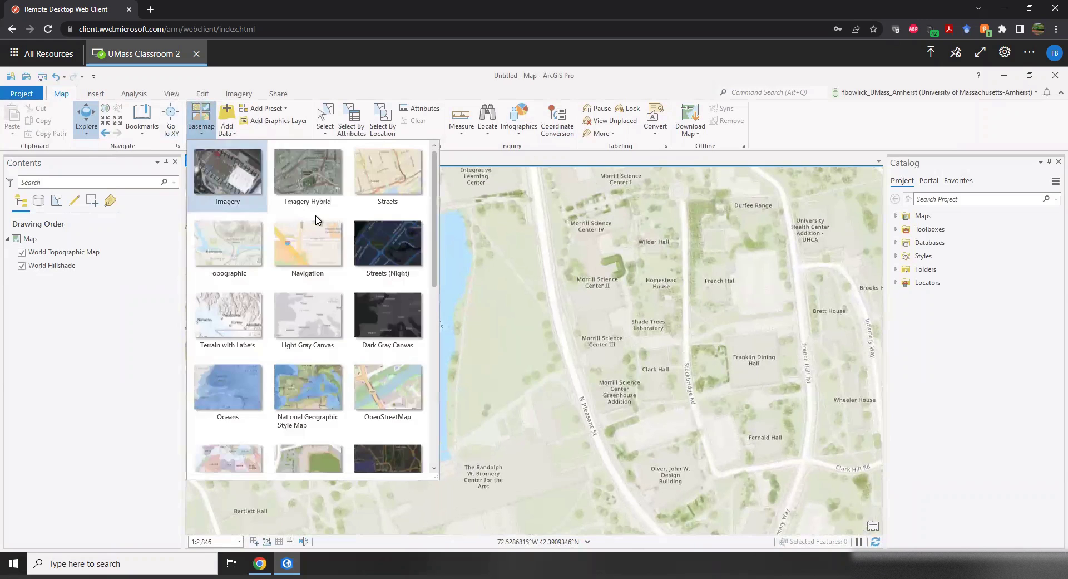
pyautogui.scroll(-2, 331, 225)
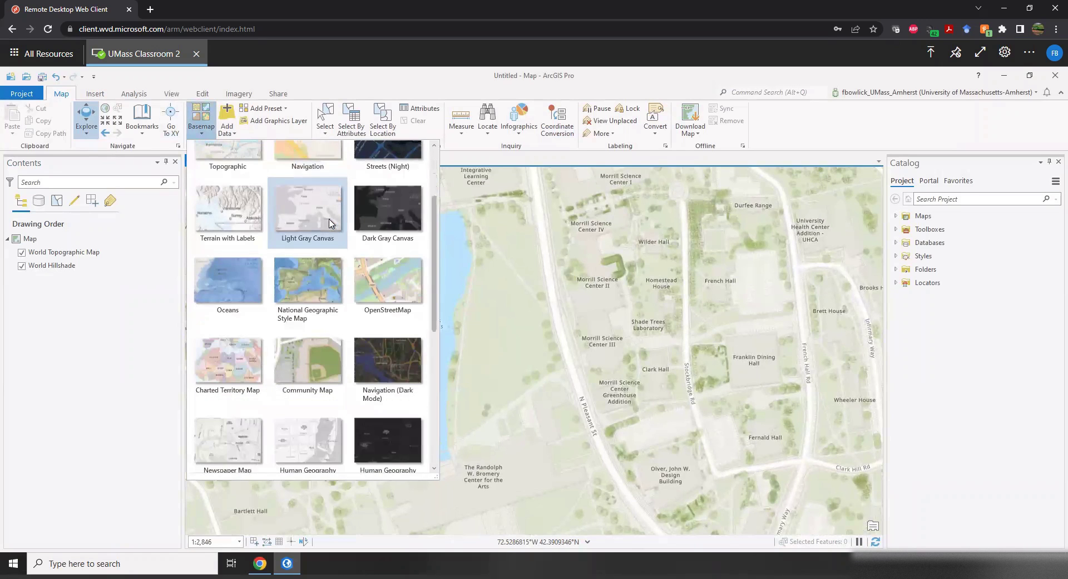
pyautogui.scroll(-3, 356, 307)
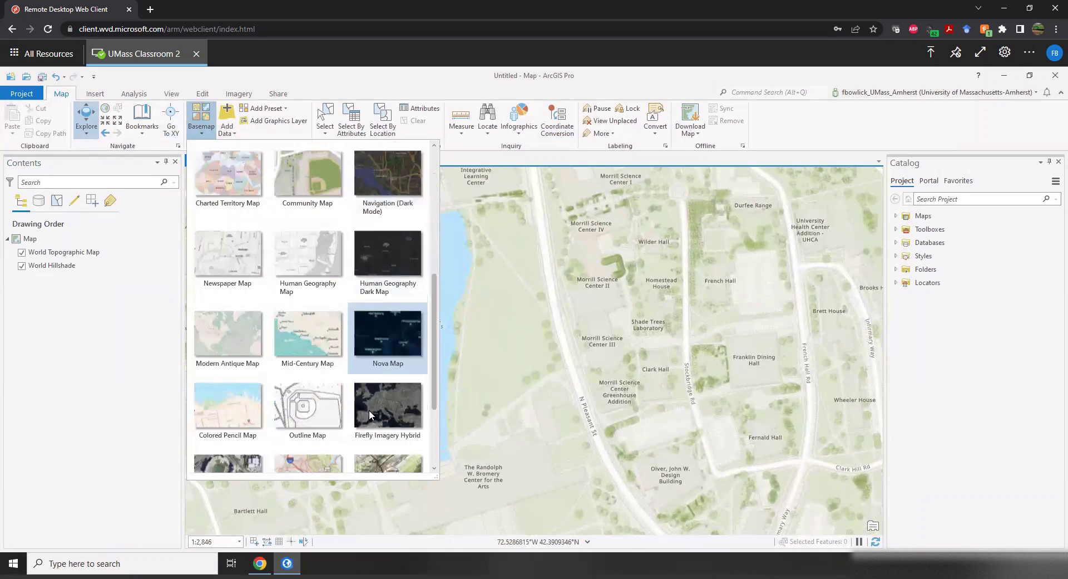
pyautogui.scroll(5, 315, 431)
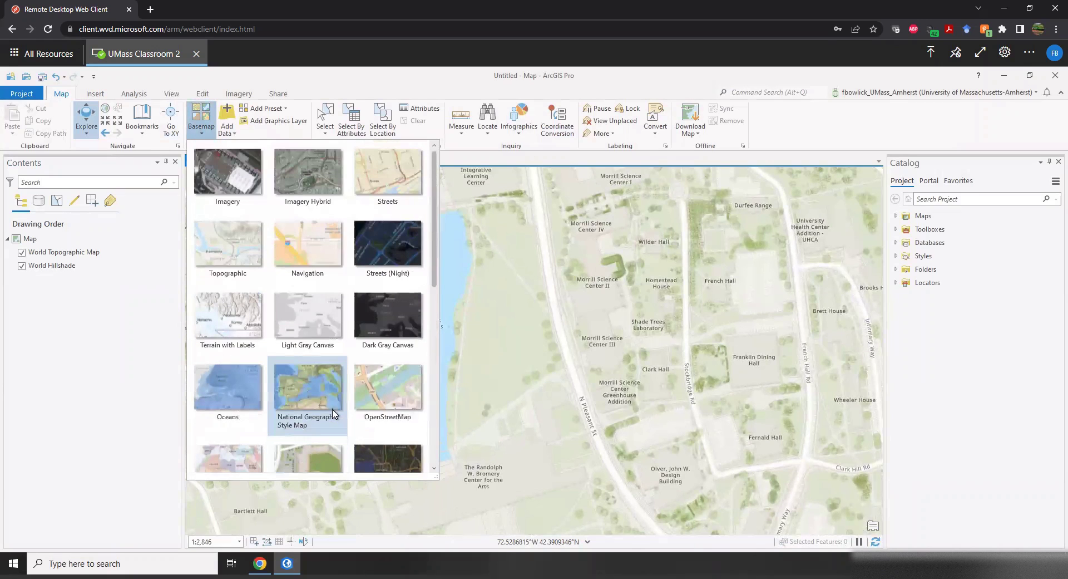
pyautogui.scroll(-5, 328, 258)
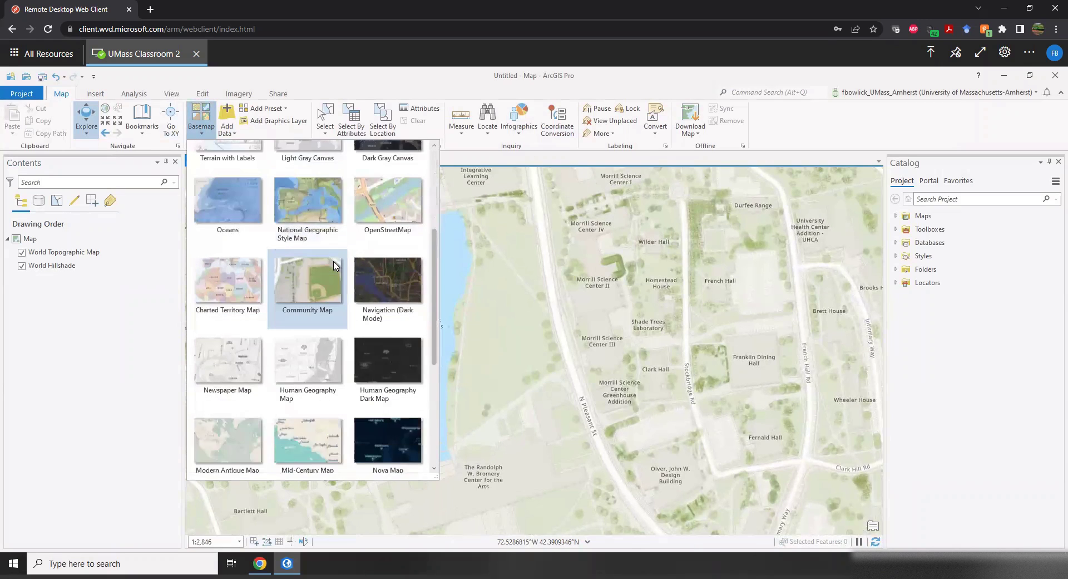
pyautogui.scroll(-2, 335, 265)
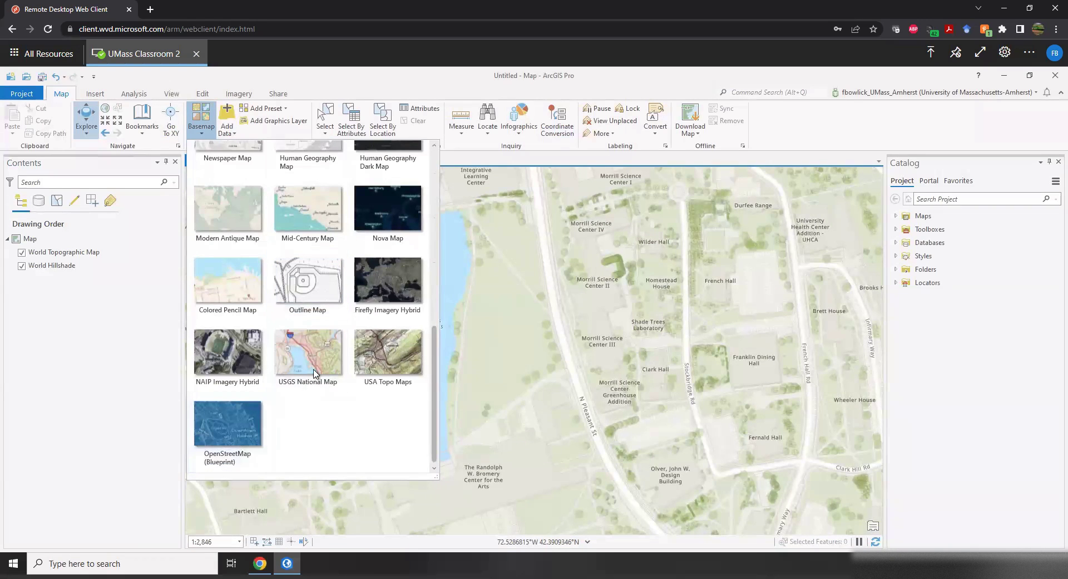
pyautogui.scroll(2, 315, 373)
pyautogui.scroll(2, 314, 373)
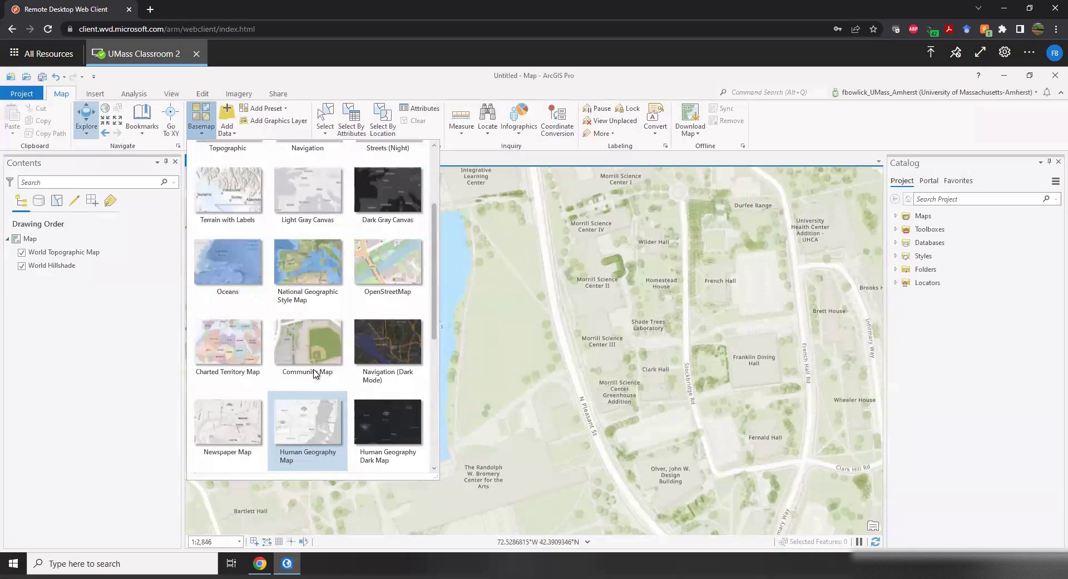
pyautogui.scroll(2, 245, 359)
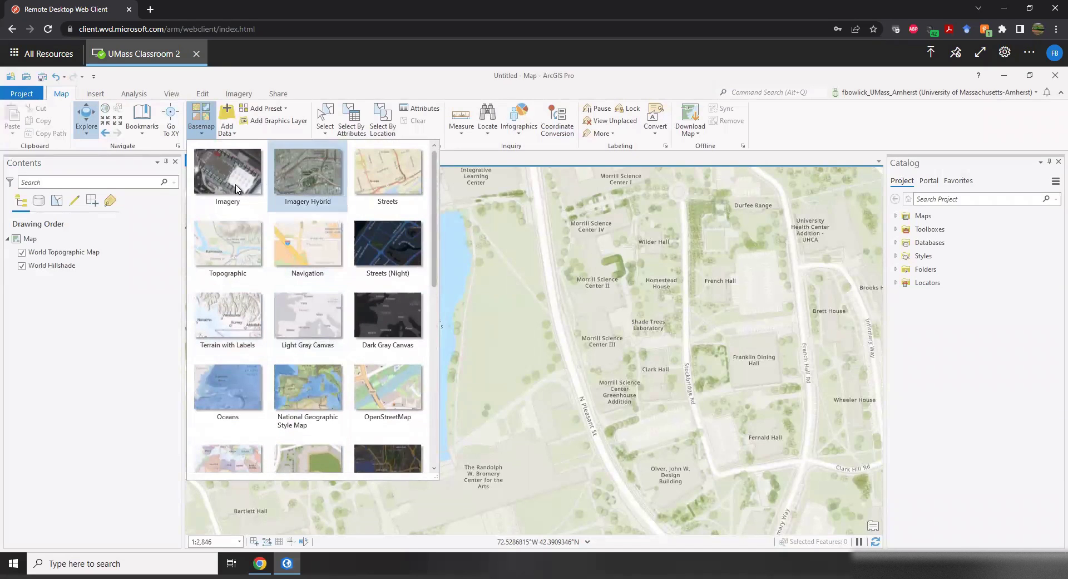
pyautogui.click(326, 179)
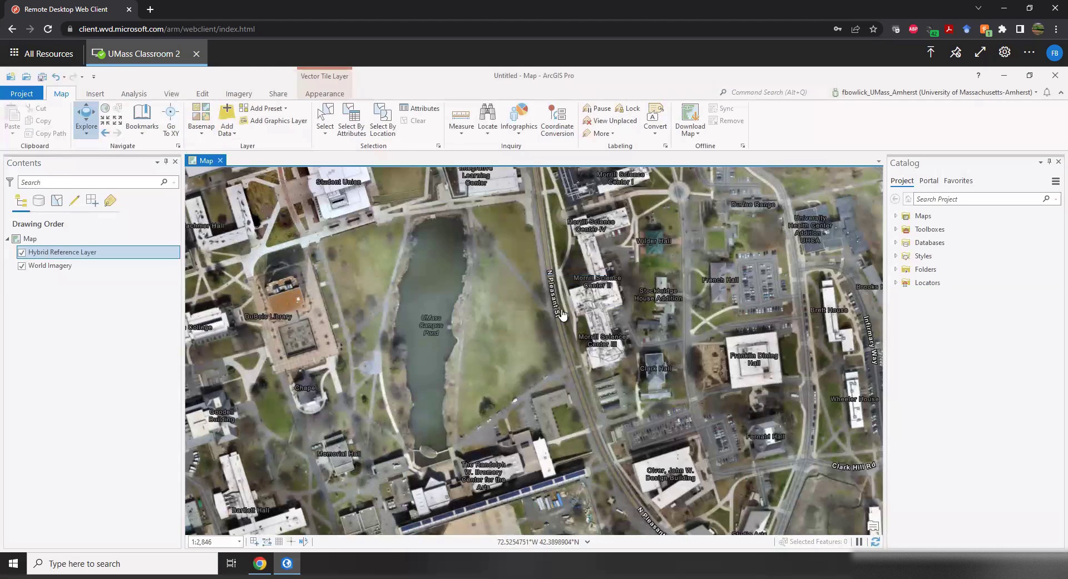
# Zoom in on French Hall and Shade Trees Laboratory imagery, then zoom out to central campus.
pyautogui.scroll(3, 615, 319)
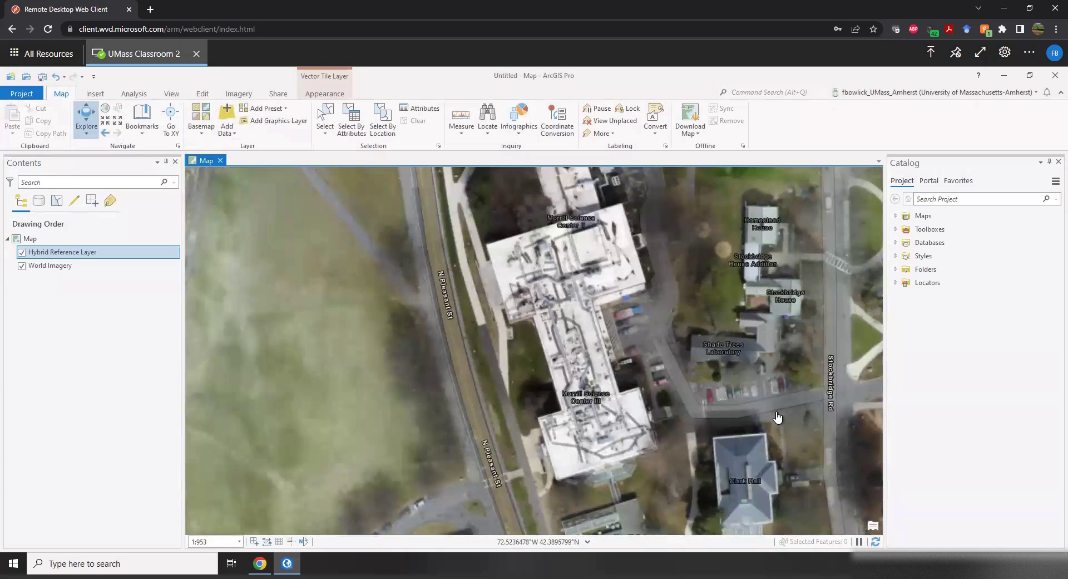
pyautogui.moveTo(779, 418); pyautogui.dragTo(615, 401)
pyautogui.scroll(3, 562, 258)
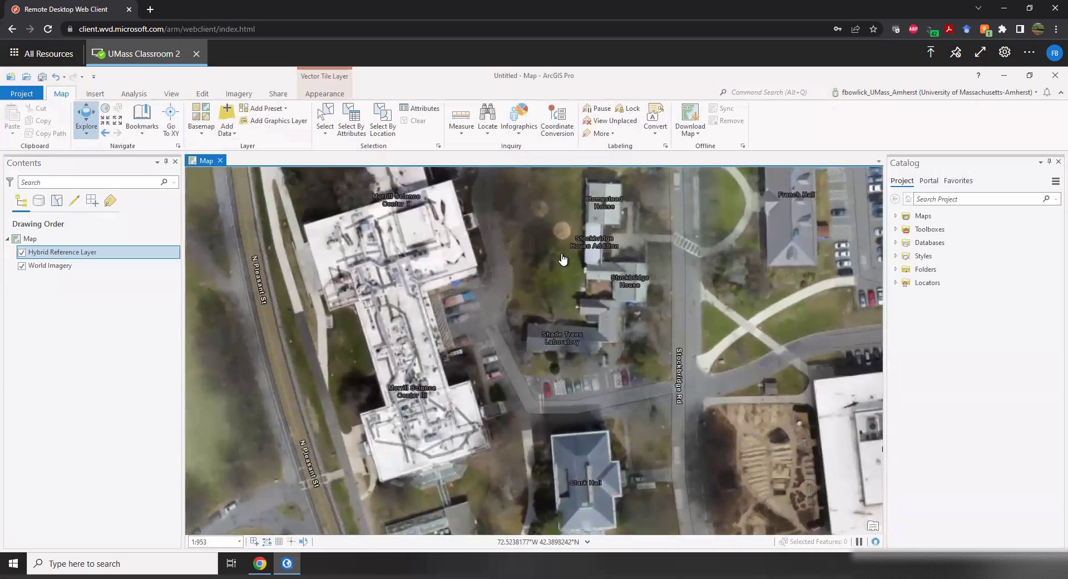
pyautogui.moveTo(544, 334); pyautogui.dragTo(641, 245)
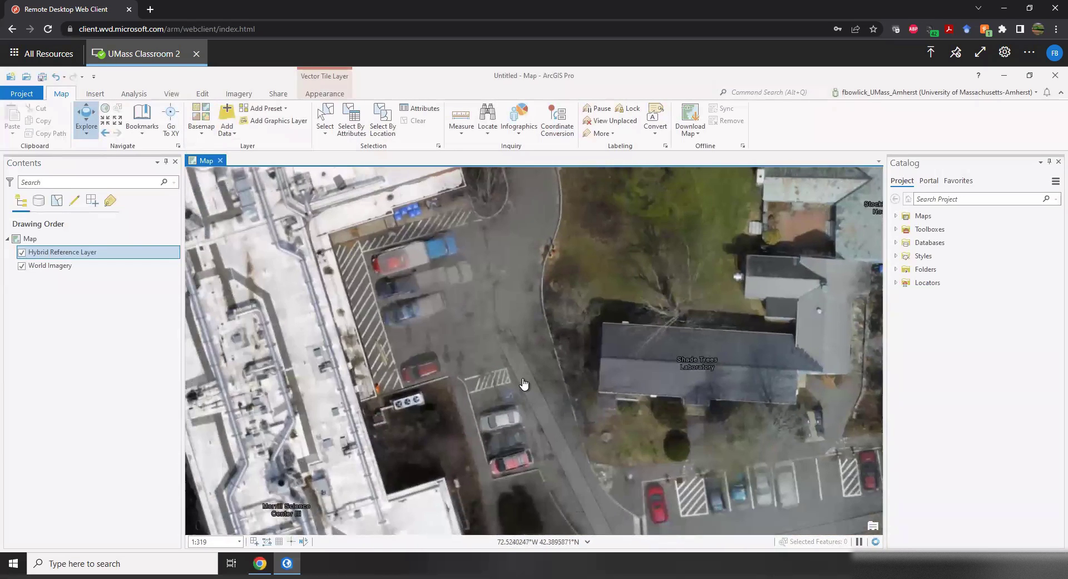
pyautogui.scroll(-1, 525, 381)
pyautogui.moveTo(532, 325); pyautogui.dragTo(525, 211)
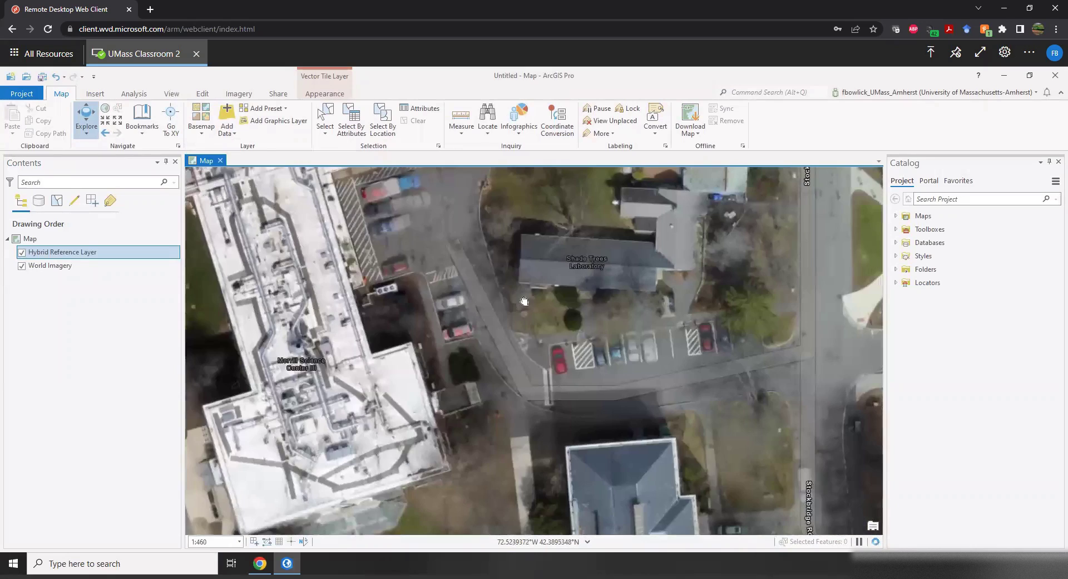
pyautogui.moveTo(662, 329); pyautogui.dragTo(341, 354)
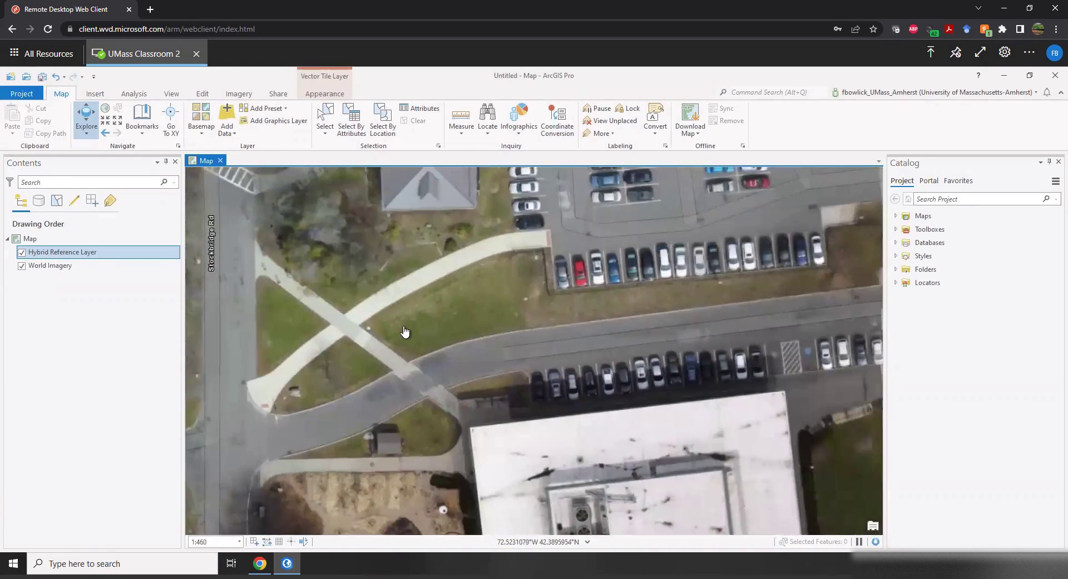
pyautogui.scroll(-6, 405, 333)
pyautogui.scroll(-2, 405, 333)
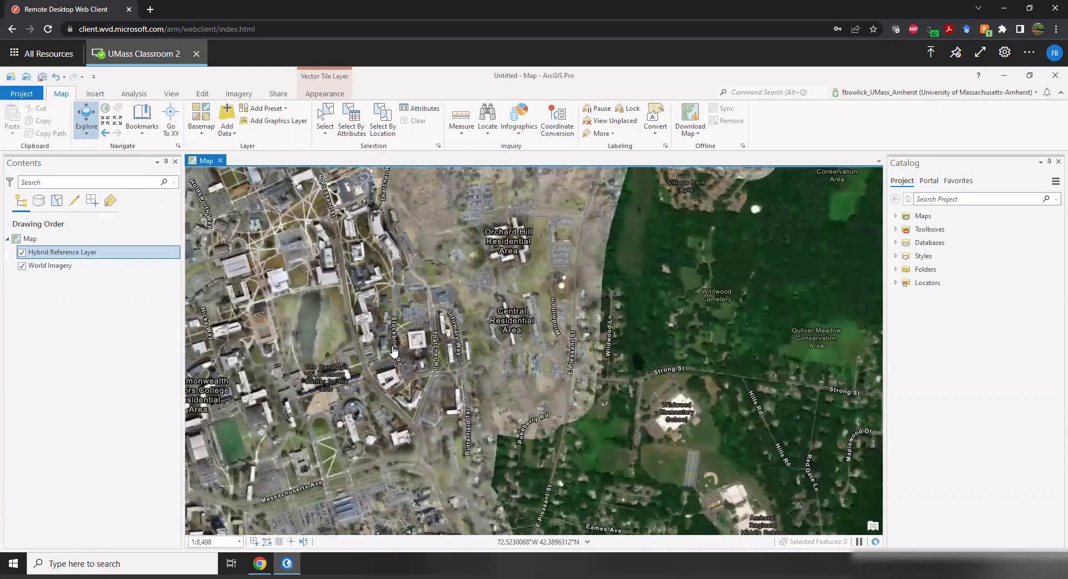
pyautogui.moveTo(382, 371); pyautogui.dragTo(543, 366)
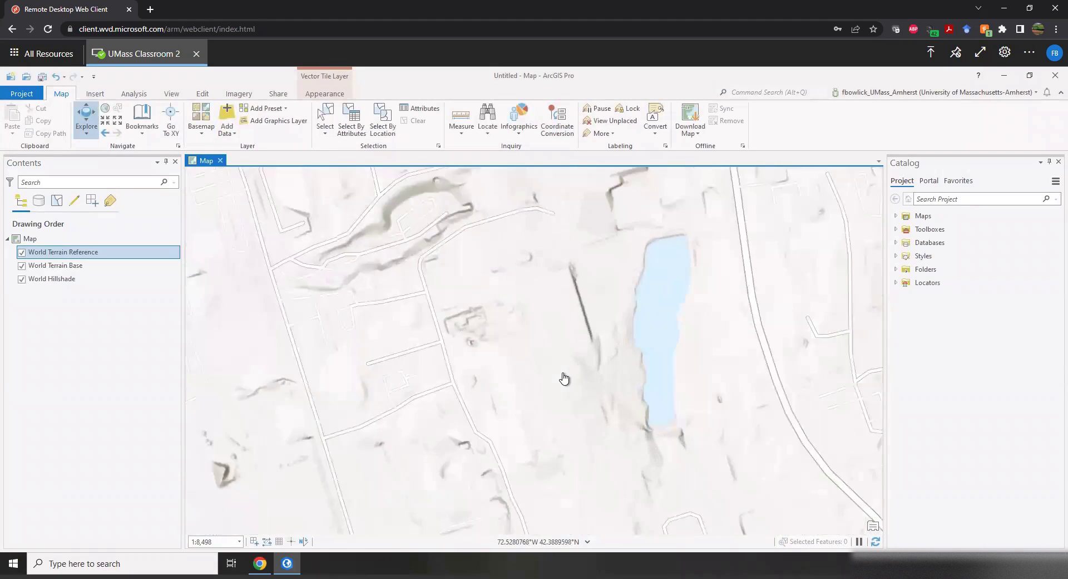
# Zoom around the terrain map near Student Union and Machmer Hall, then open the basemap gallery.
pyautogui.scroll(-6, 563, 378)
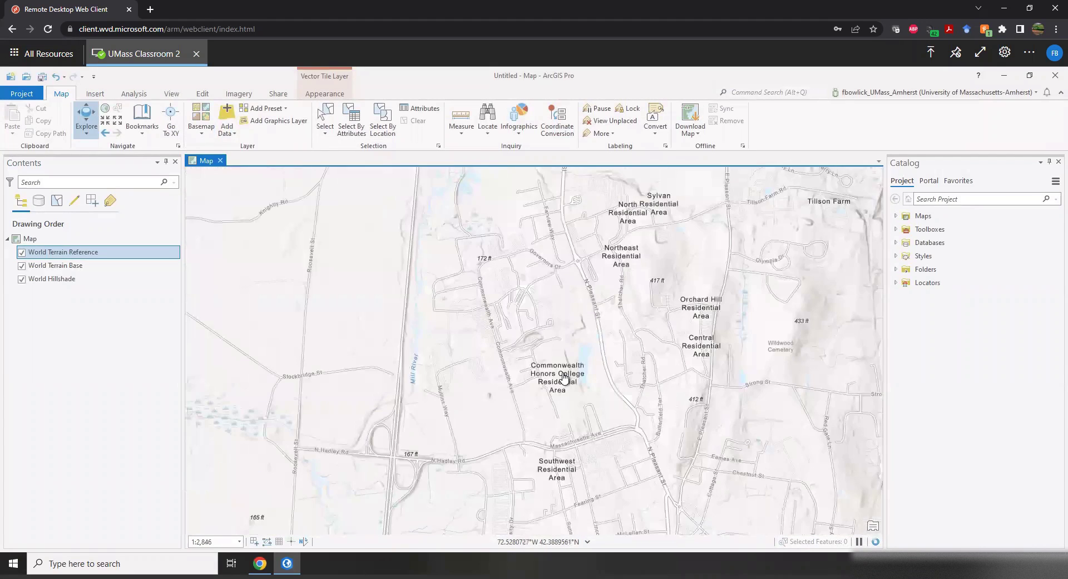
pyautogui.scroll(6, 556, 370)
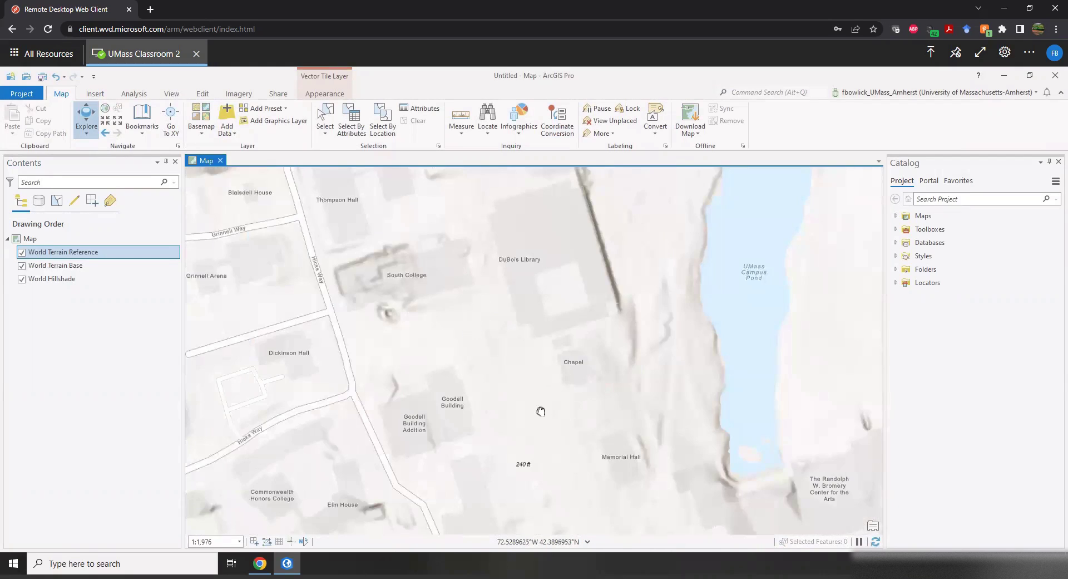
pyautogui.moveTo(540, 411); pyautogui.dragTo(517, 419)
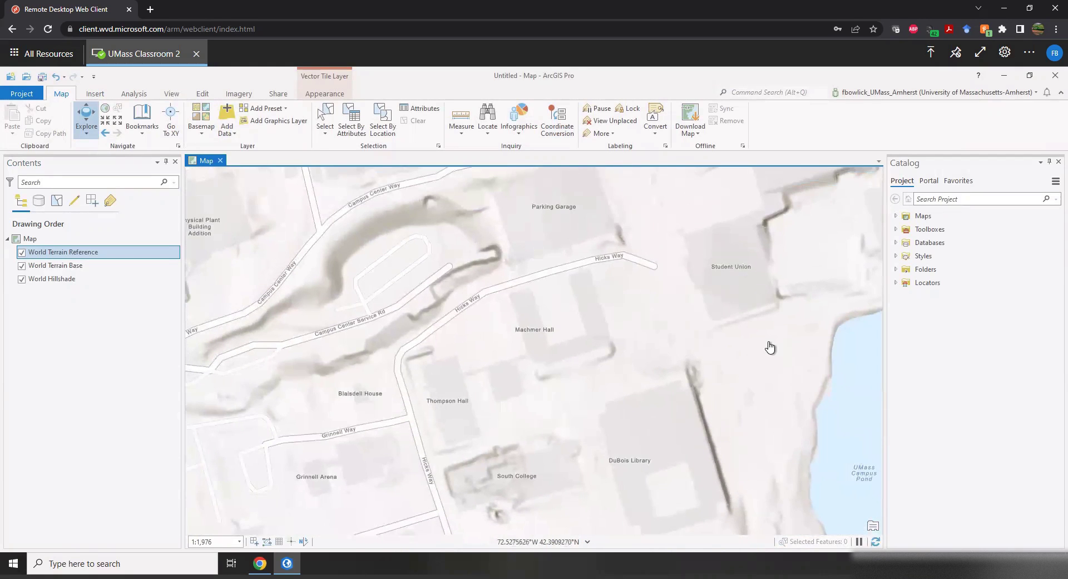
pyautogui.scroll(-5, 770, 347)
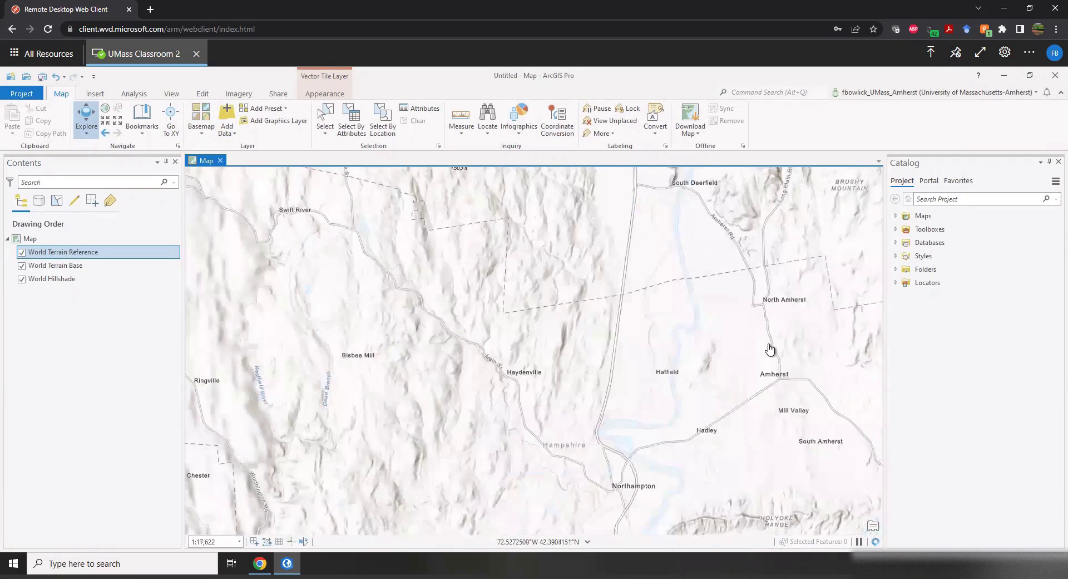
pyautogui.scroll(-10, 770, 349)
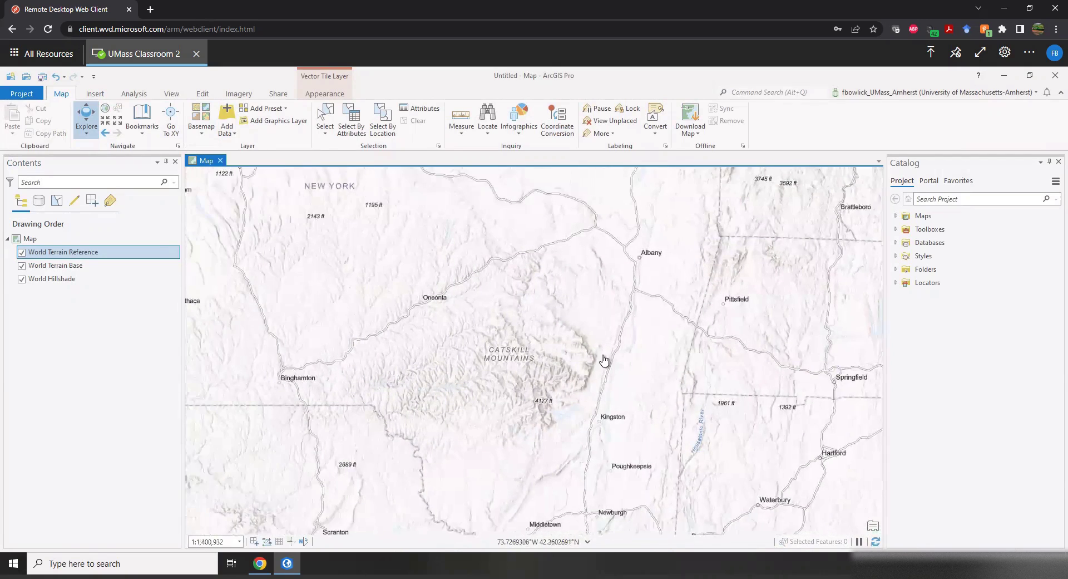
pyautogui.scroll(3, 523, 356)
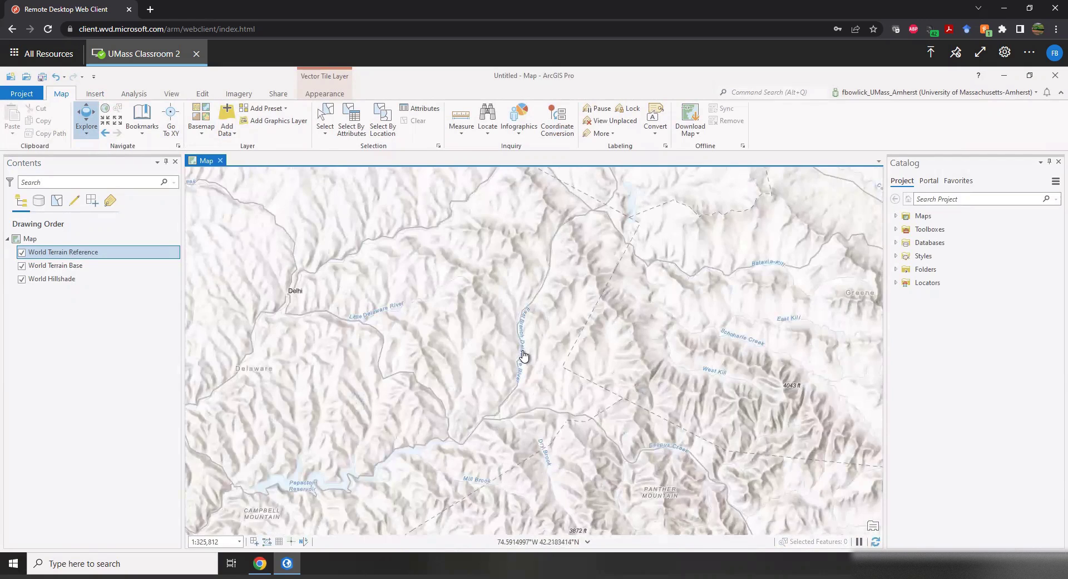
pyautogui.scroll(-5, 523, 356)
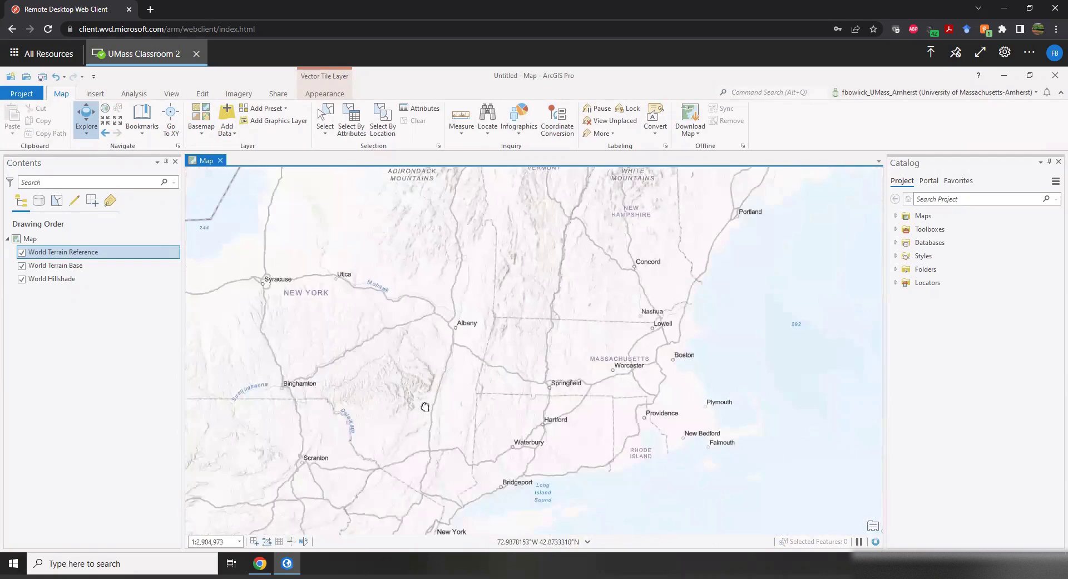
pyautogui.click(201, 119)
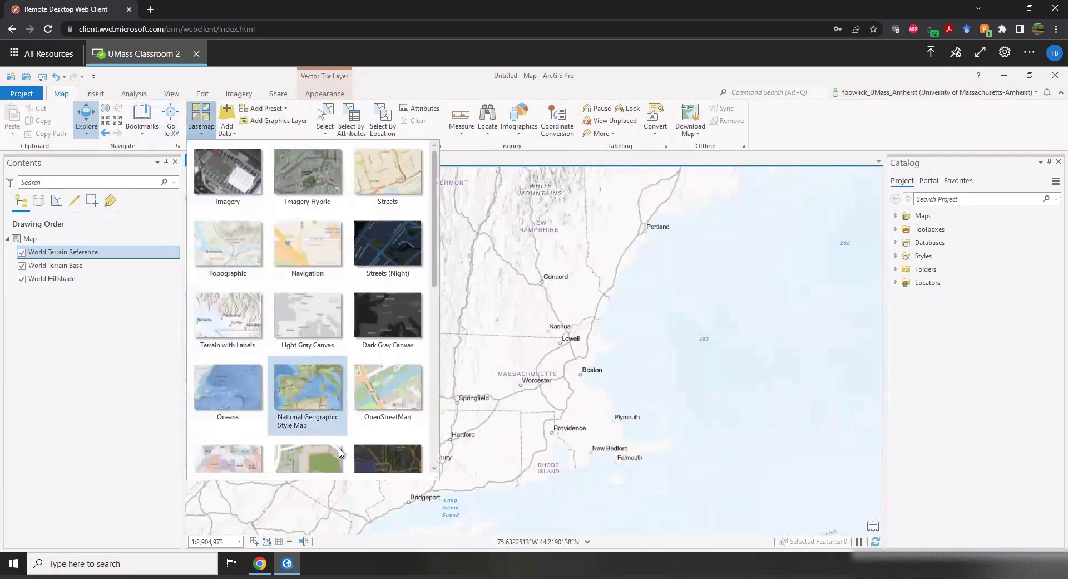
# Apply the OpenStreetMap basemap and zoom in on Amherst and the campus pond.
pyautogui.click(388, 391)
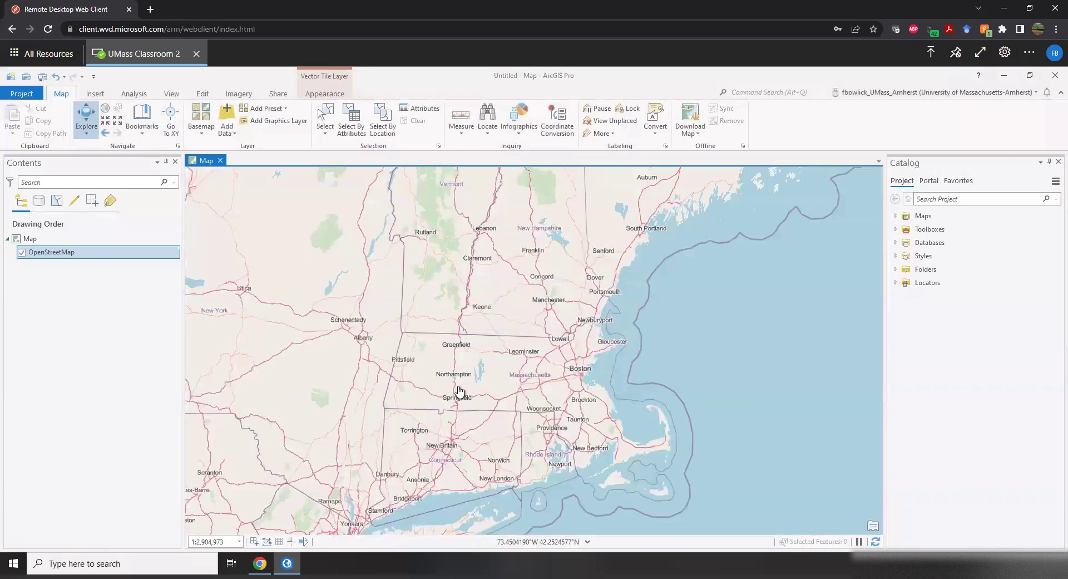
pyautogui.scroll(5, 460, 416)
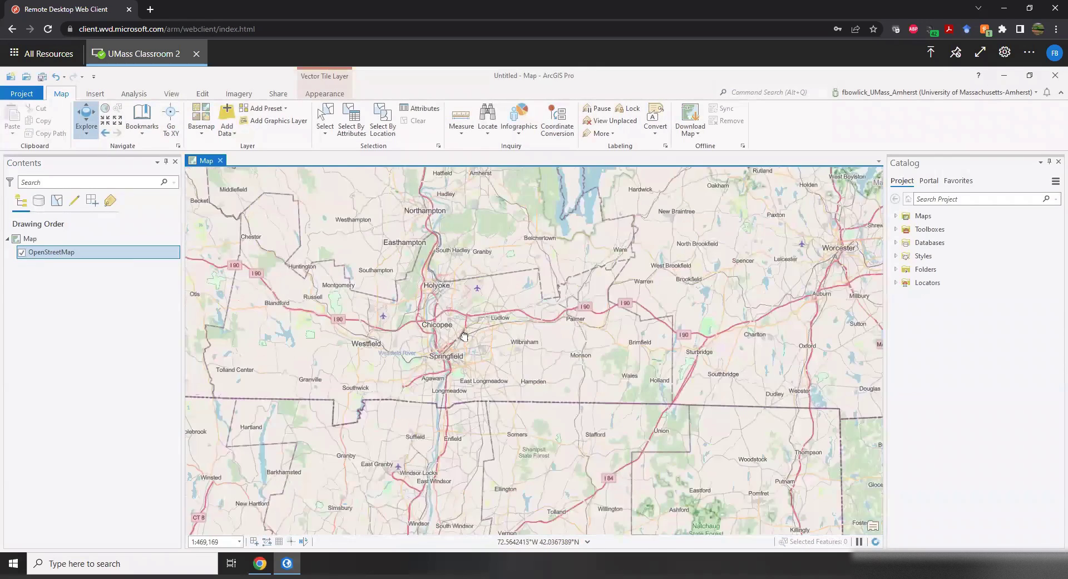
pyautogui.scroll(4, 475, 311)
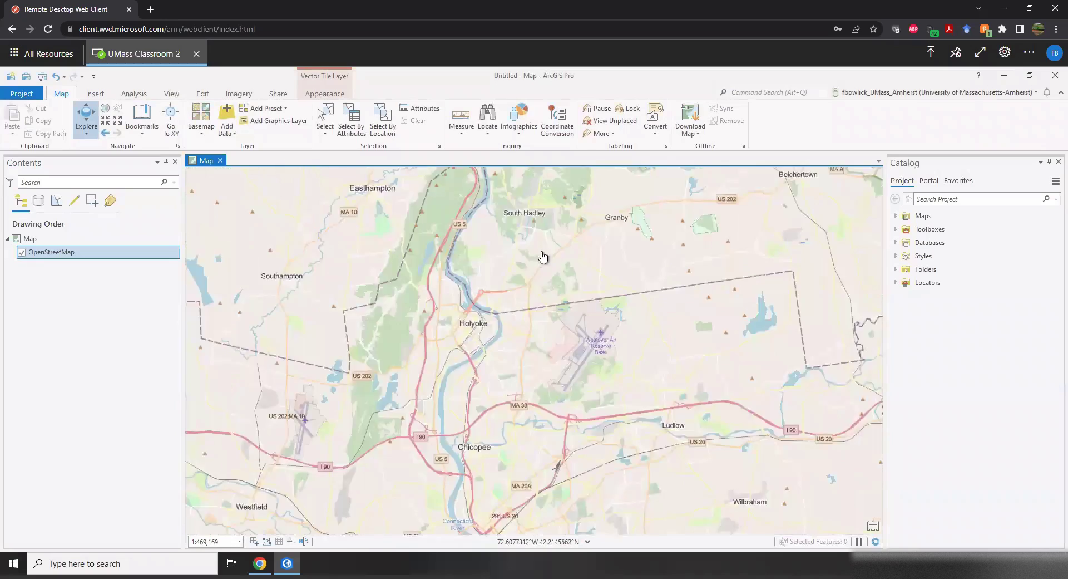
pyautogui.moveTo(469, 445); pyautogui.dragTo(469, 457)
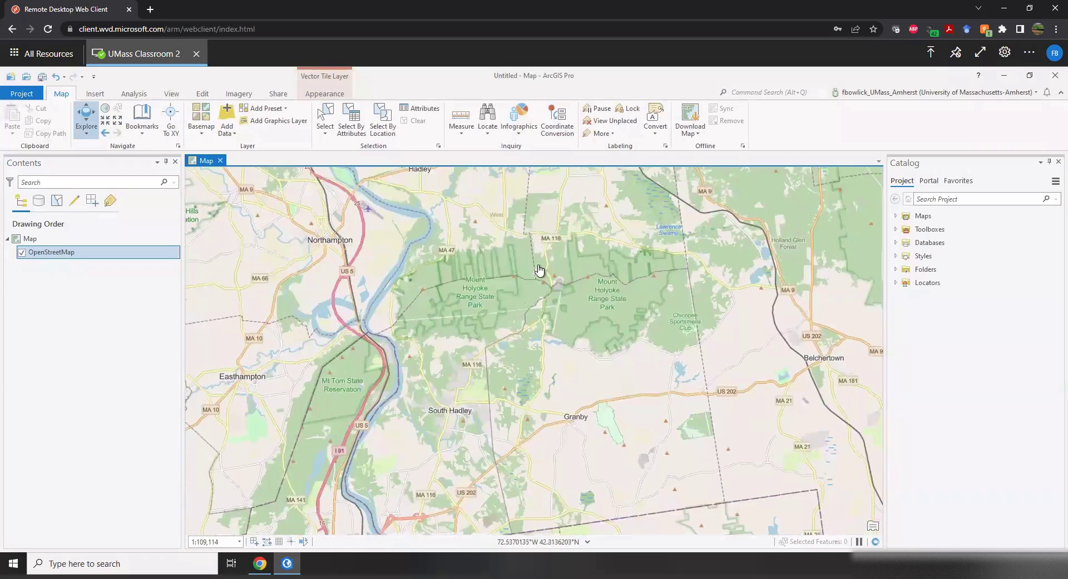
pyautogui.moveTo(528, 374); pyautogui.dragTo(501, 449)
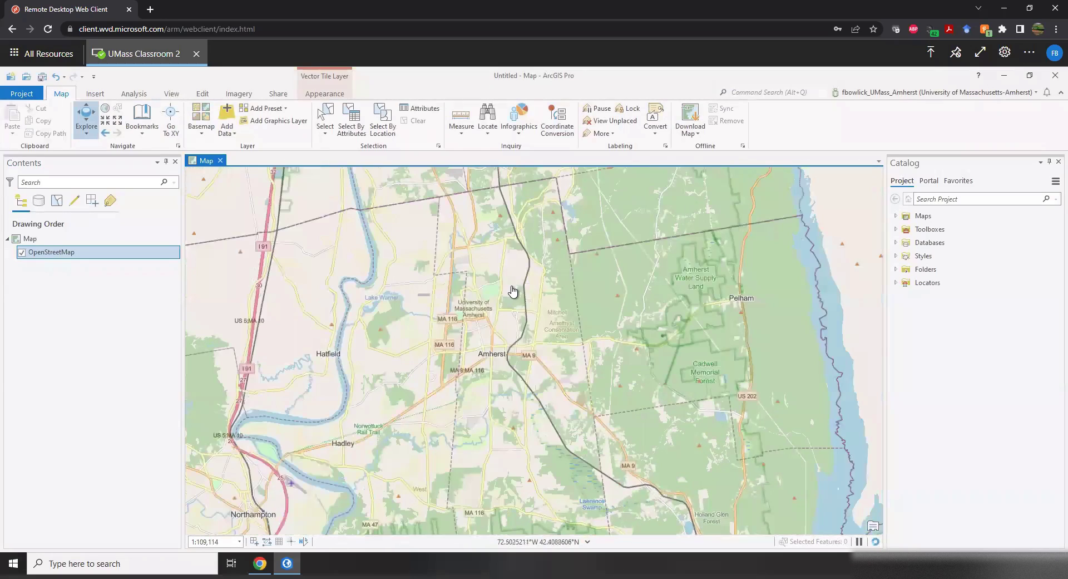
pyautogui.scroll(5, 513, 290)
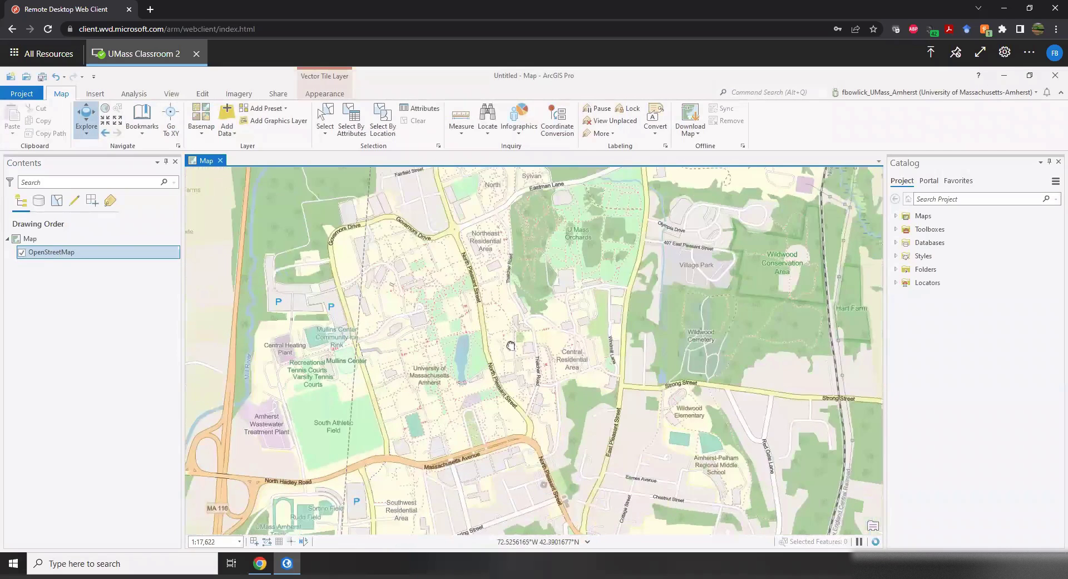
pyautogui.scroll(4, 508, 348)
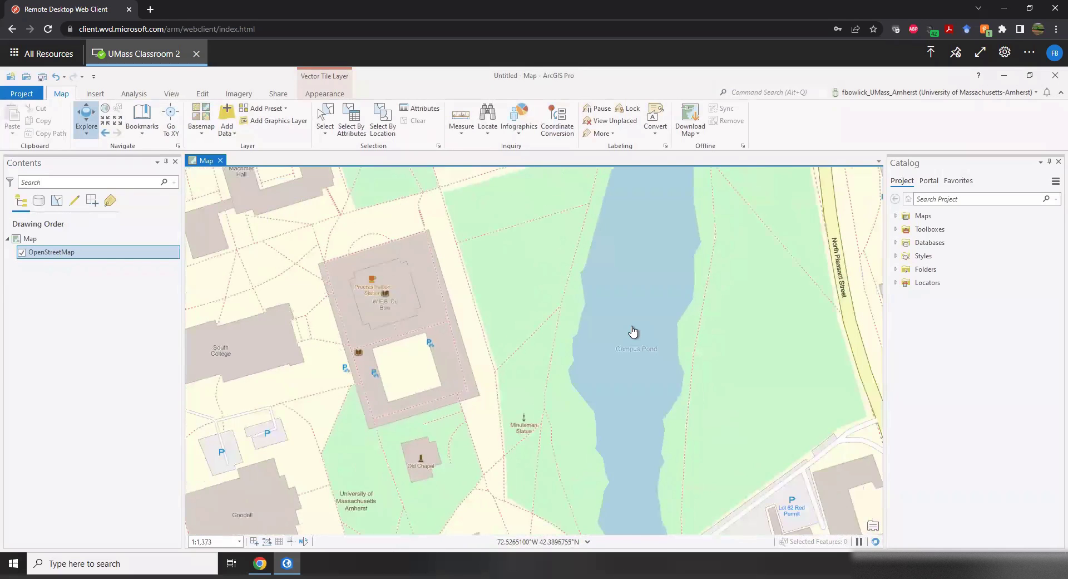
# Zoom out to the Amherst–Hadley–Northampton area and reopen the basemap gallery.
pyautogui.scroll(-9, 633, 331)
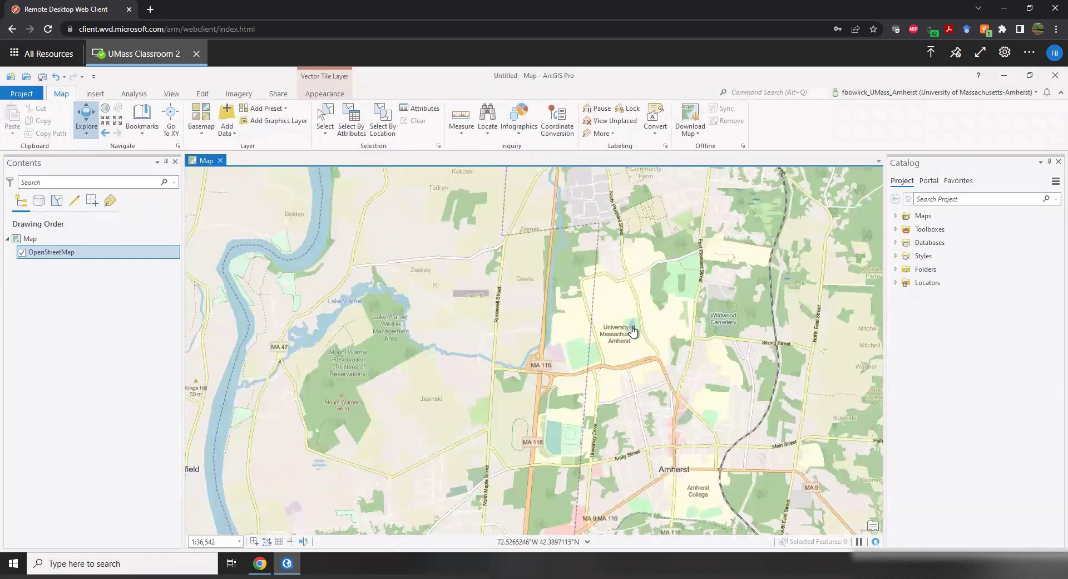
pyautogui.scroll(-3, 633, 330)
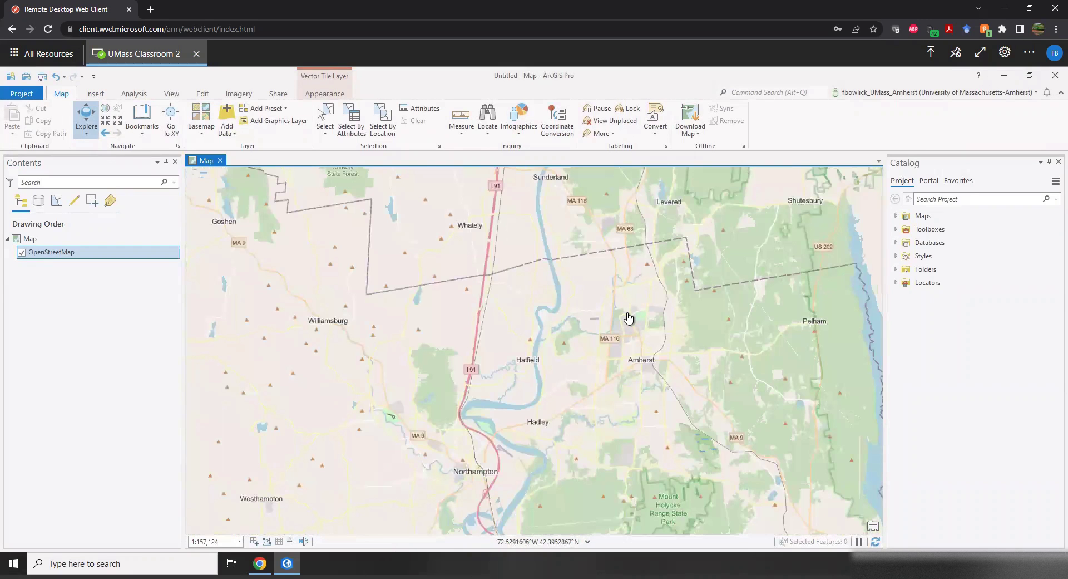
pyautogui.scroll(-1, 583, 258)
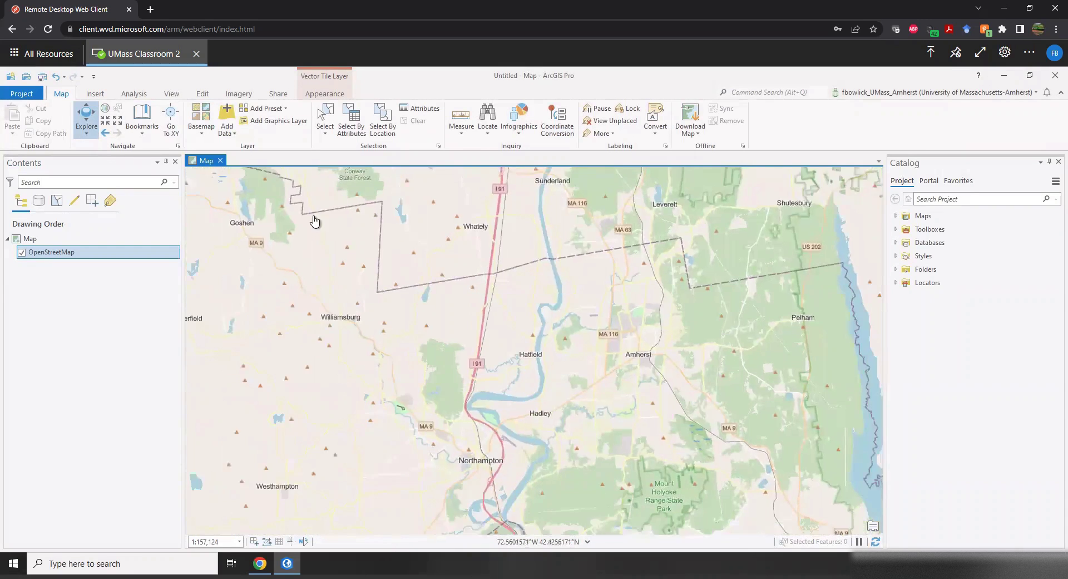
pyautogui.click(200, 128)
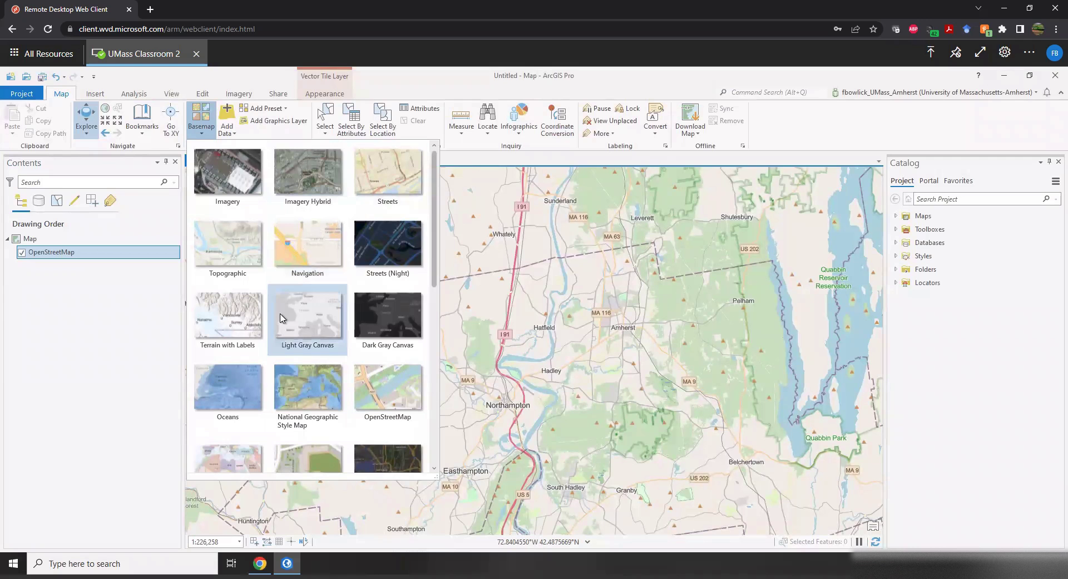
# Apply the Community Map basemap, zoom in on Campus Pond, then zoom back out.
pyautogui.scroll(-1, 281, 311)
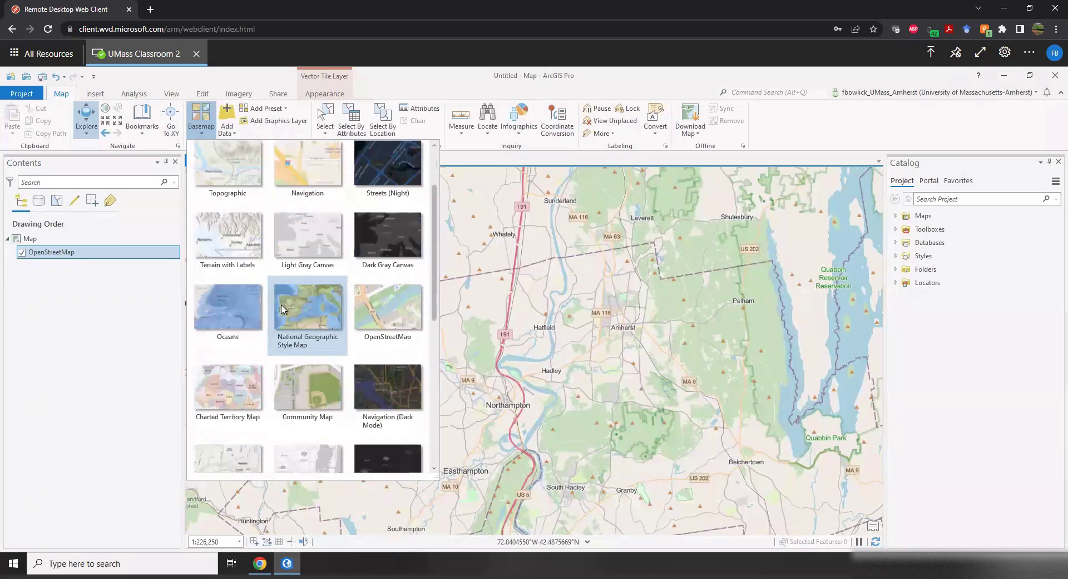
pyautogui.click(284, 393)
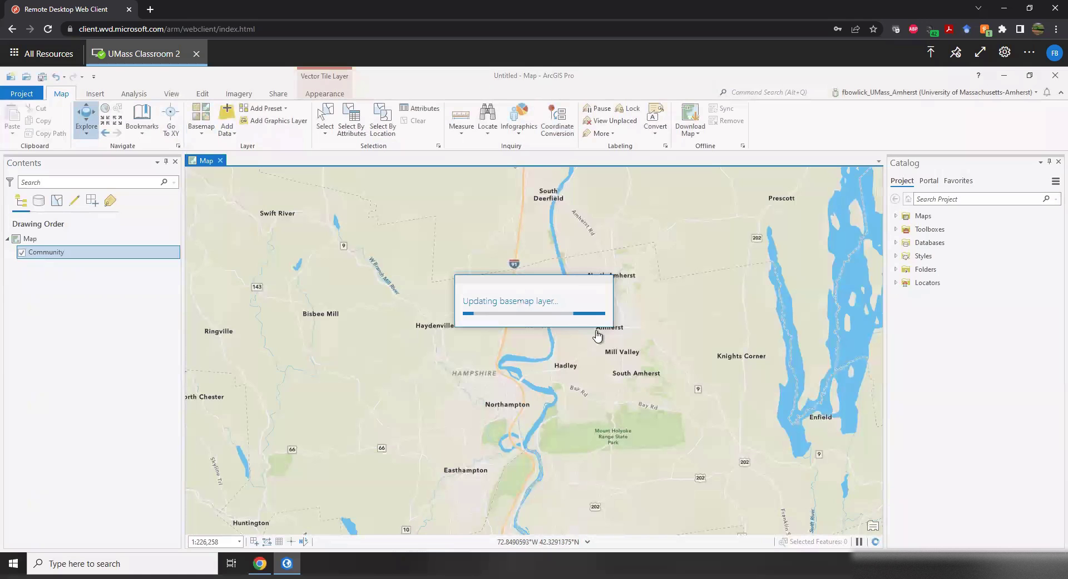
pyautogui.scroll(3, 597, 334)
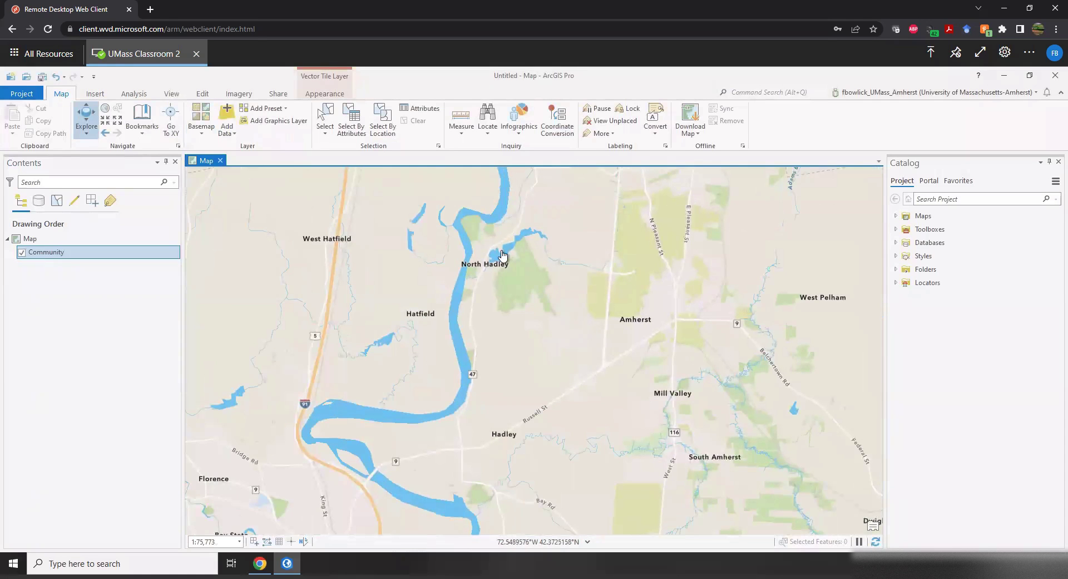
pyautogui.scroll(6, 685, 258)
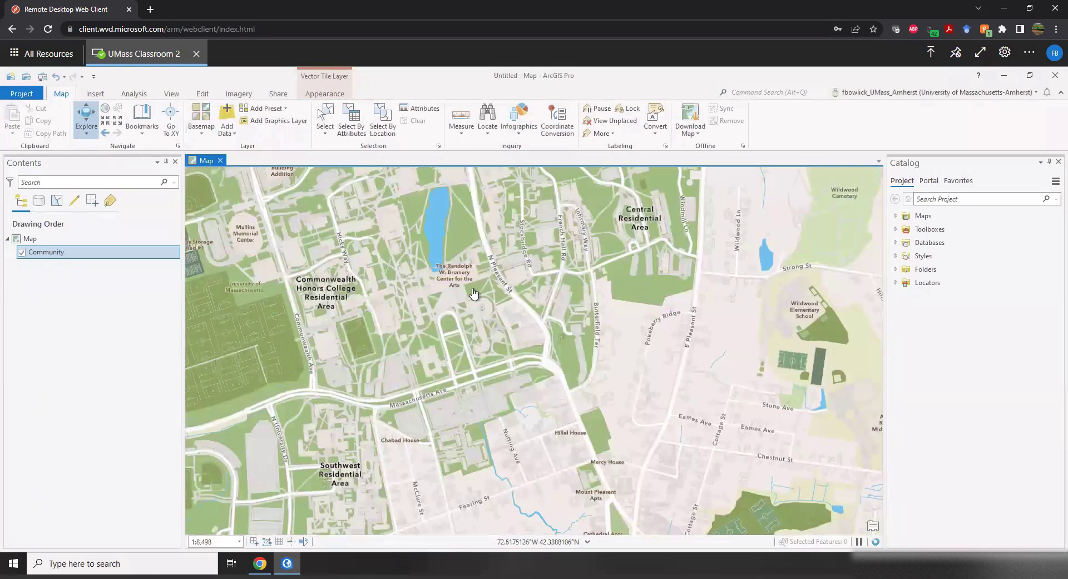
pyautogui.moveTo(587, 383); pyautogui.dragTo(622, 420)
pyautogui.moveTo(486, 279); pyautogui.dragTo(579, 355)
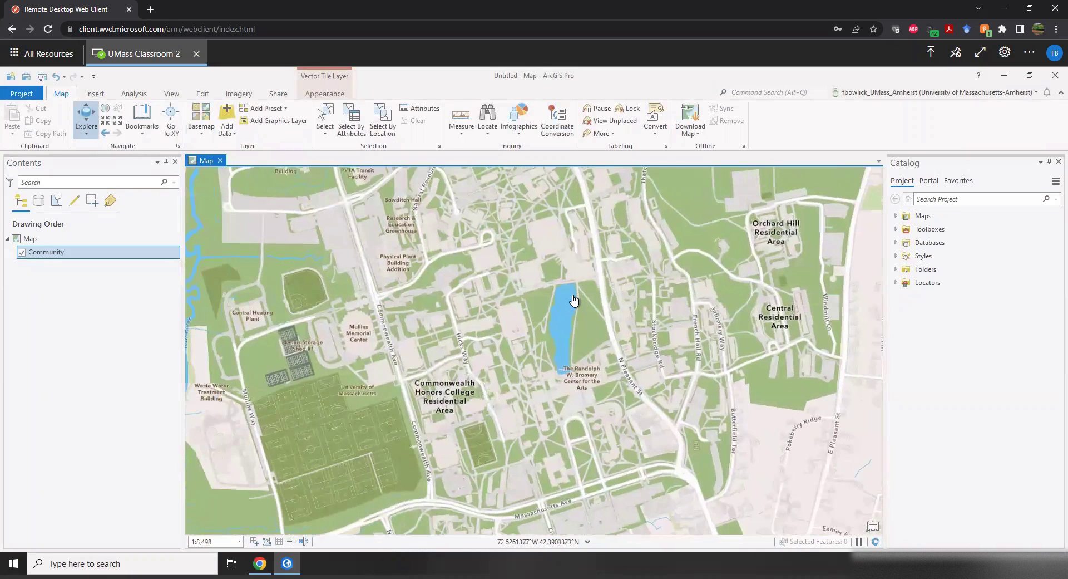
pyautogui.scroll(3, 608, 360)
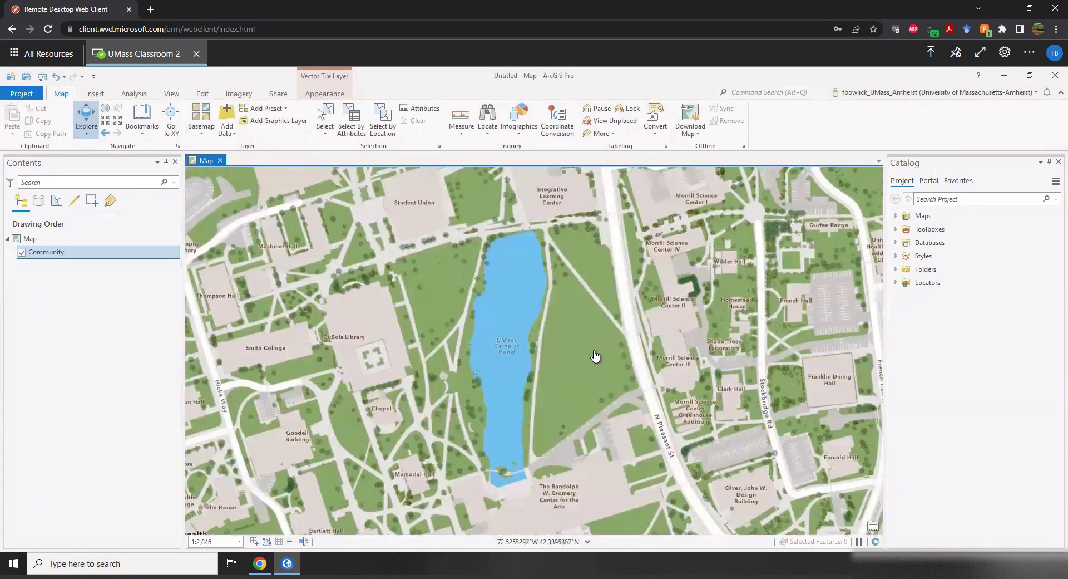
pyautogui.scroll(2, 595, 356)
pyautogui.scroll(-3, 594, 356)
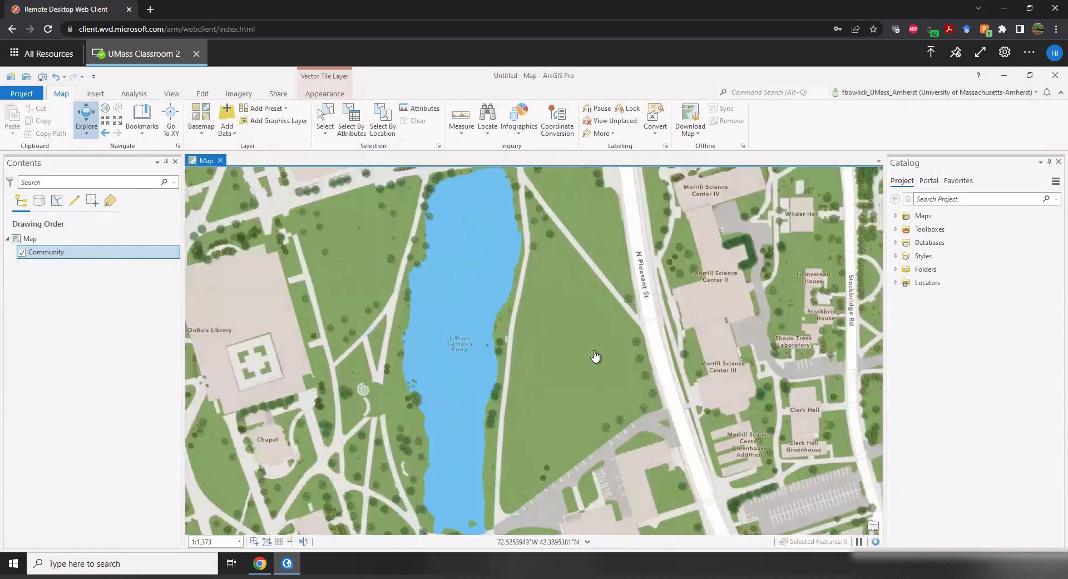
pyautogui.scroll(-5, 592, 351)
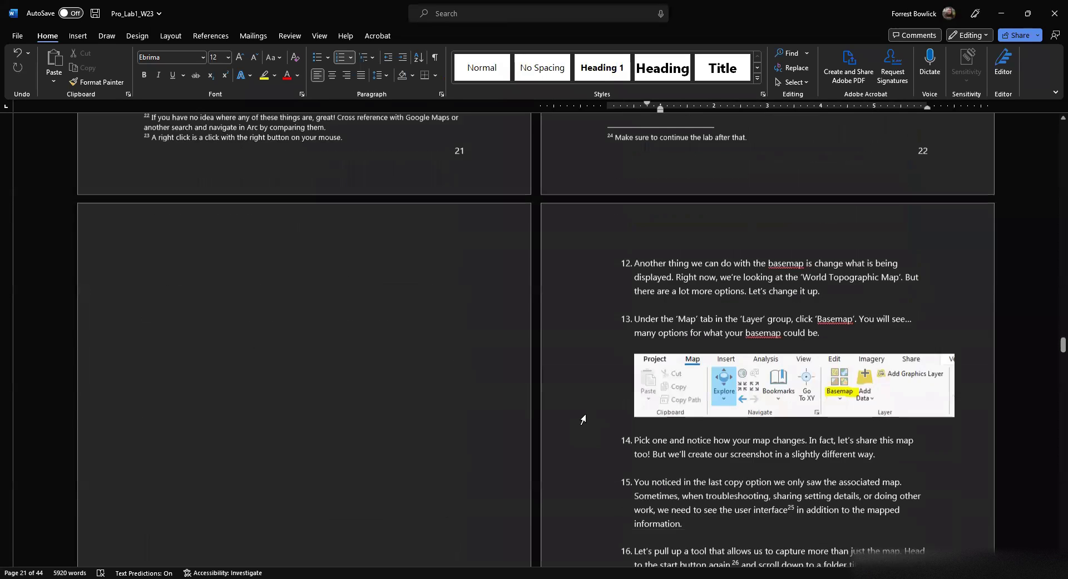
# Scroll the Word lab document to items 17–18 (Question Four), then start a screen snip with Win+Shift+S.
pyautogui.scroll(-15, 582, 418)
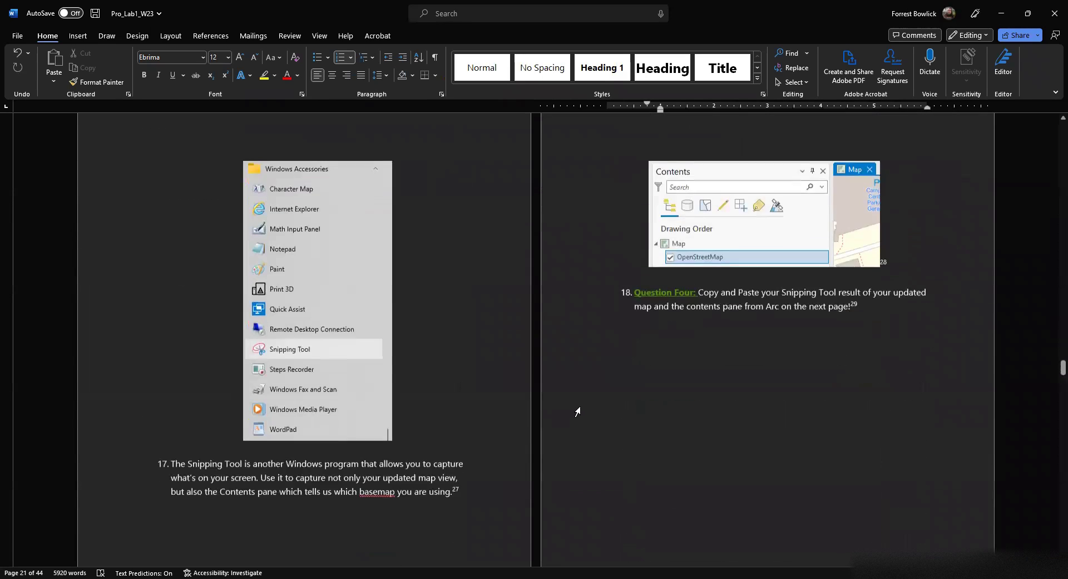
pyautogui.scroll(-6, 578, 411)
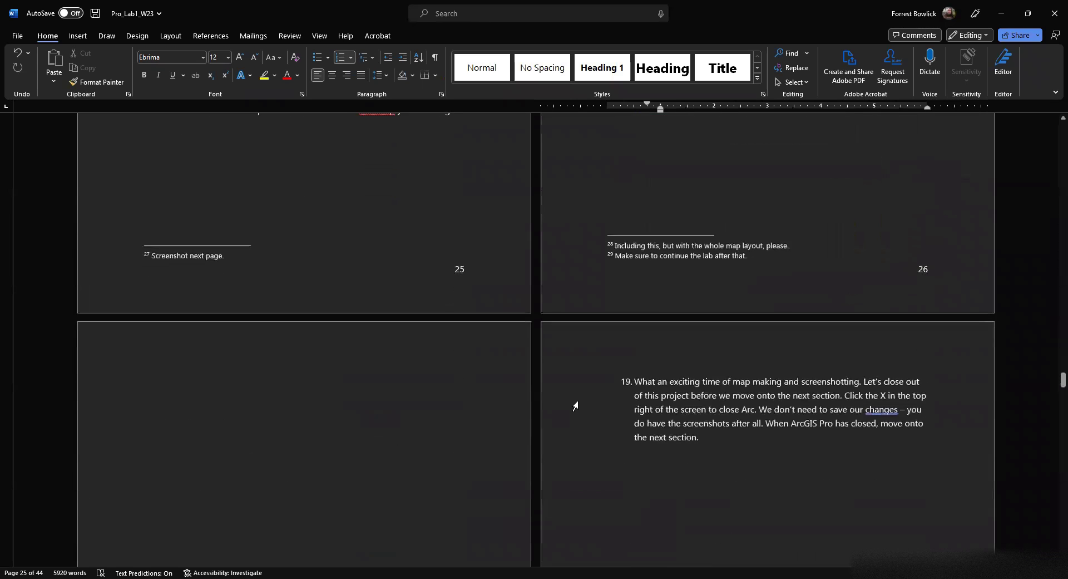
pyautogui.scroll(7, 575, 406)
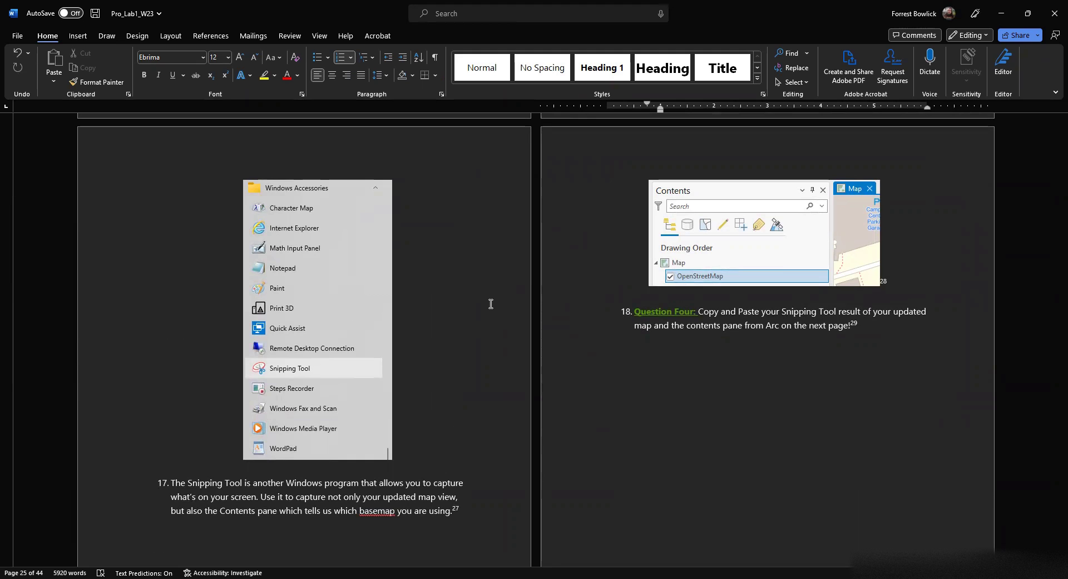
pyautogui.scroll(-10, 491, 303)
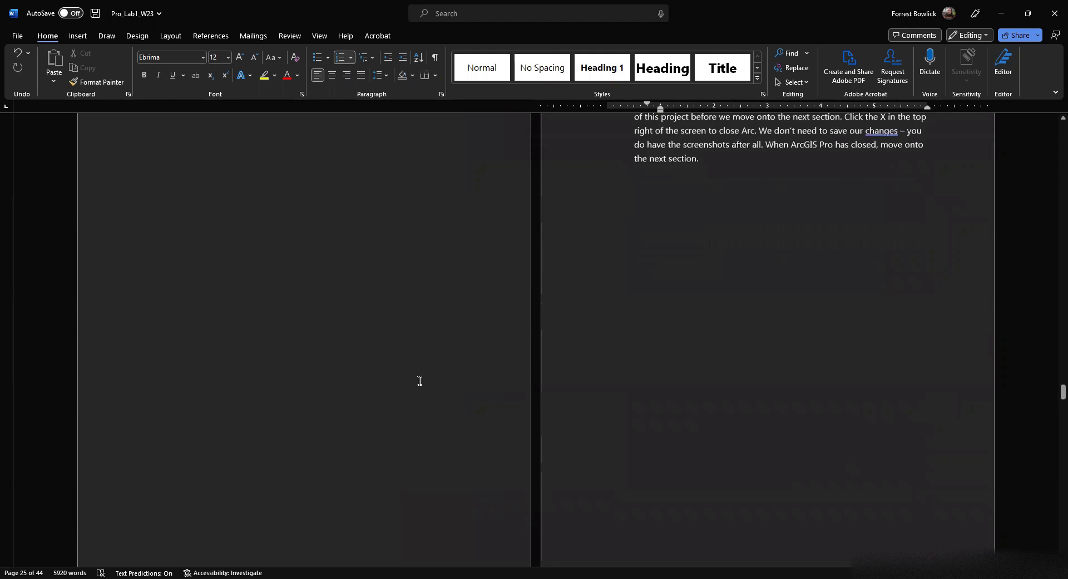
pyautogui.scroll(-10, 419, 381)
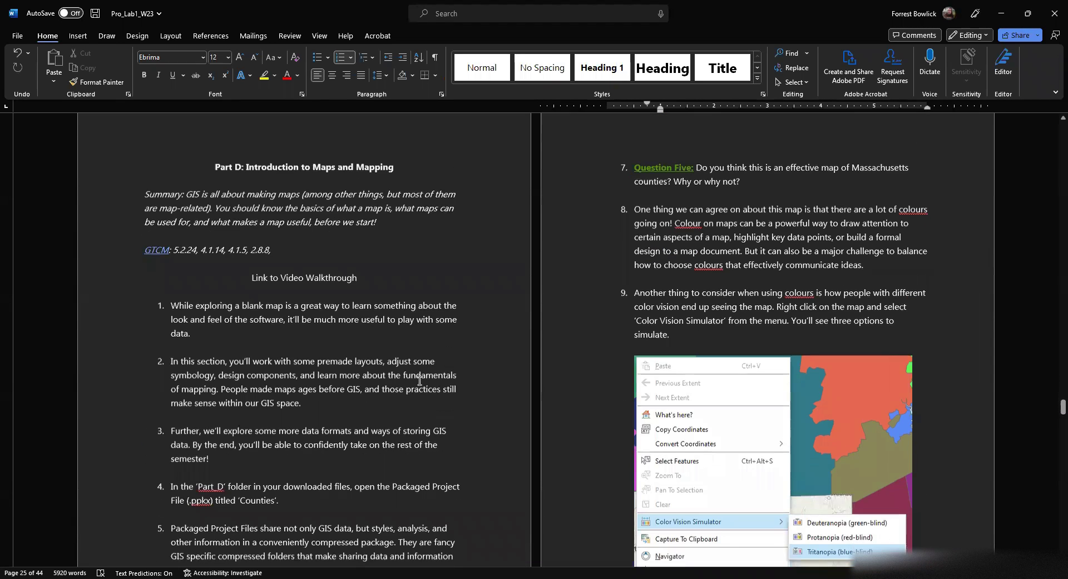
pyautogui.scroll(10, 420, 381)
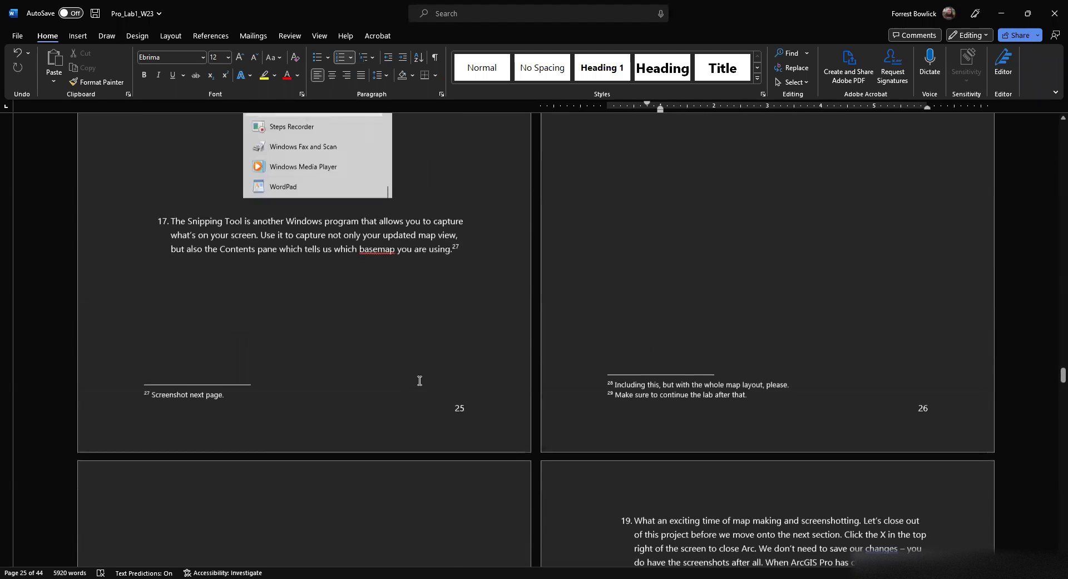
pyautogui.scroll(5, 420, 381)
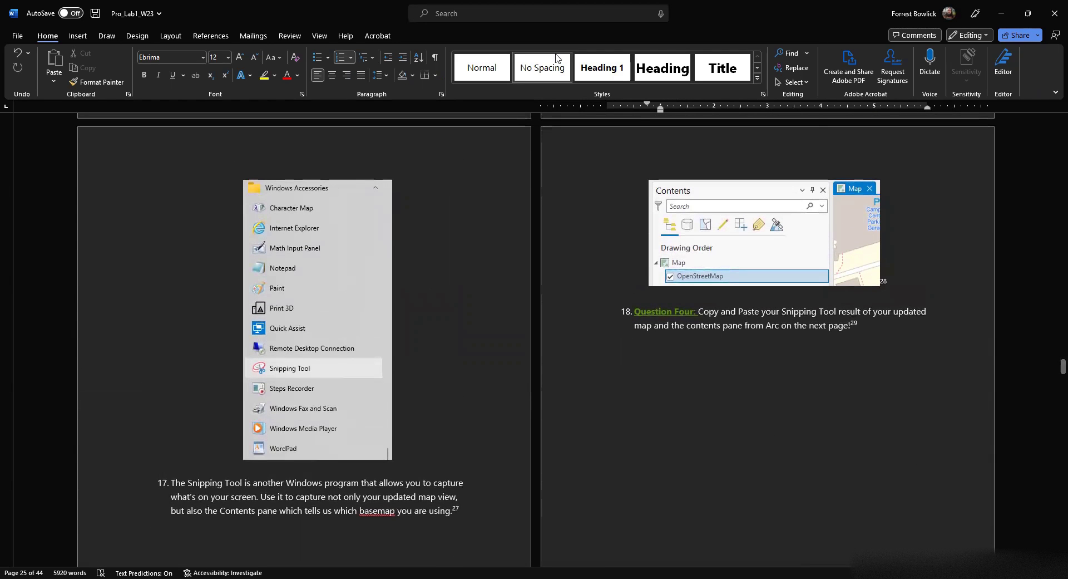
pyautogui.press('super+shift+s')
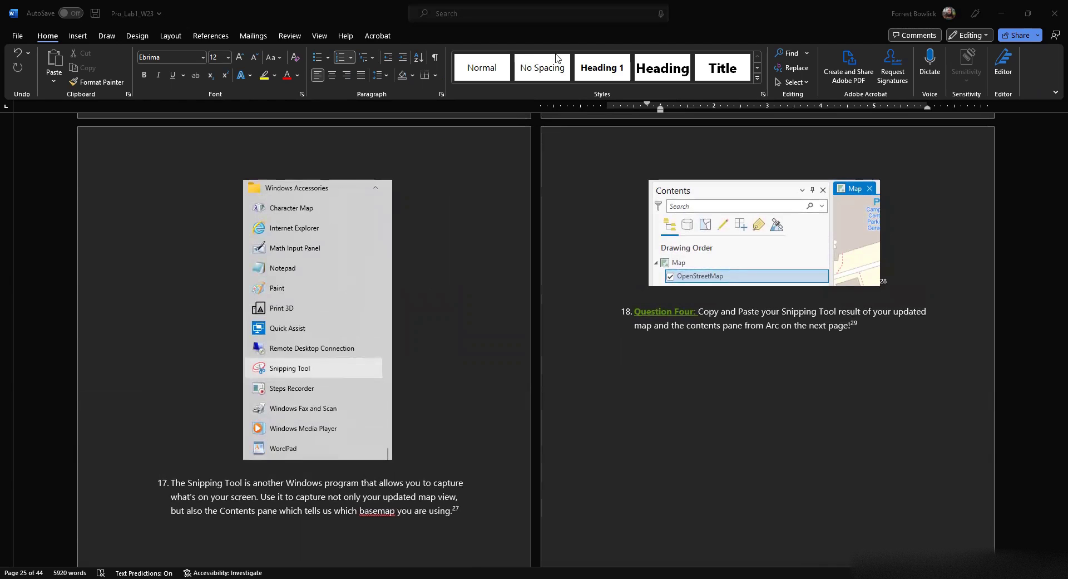